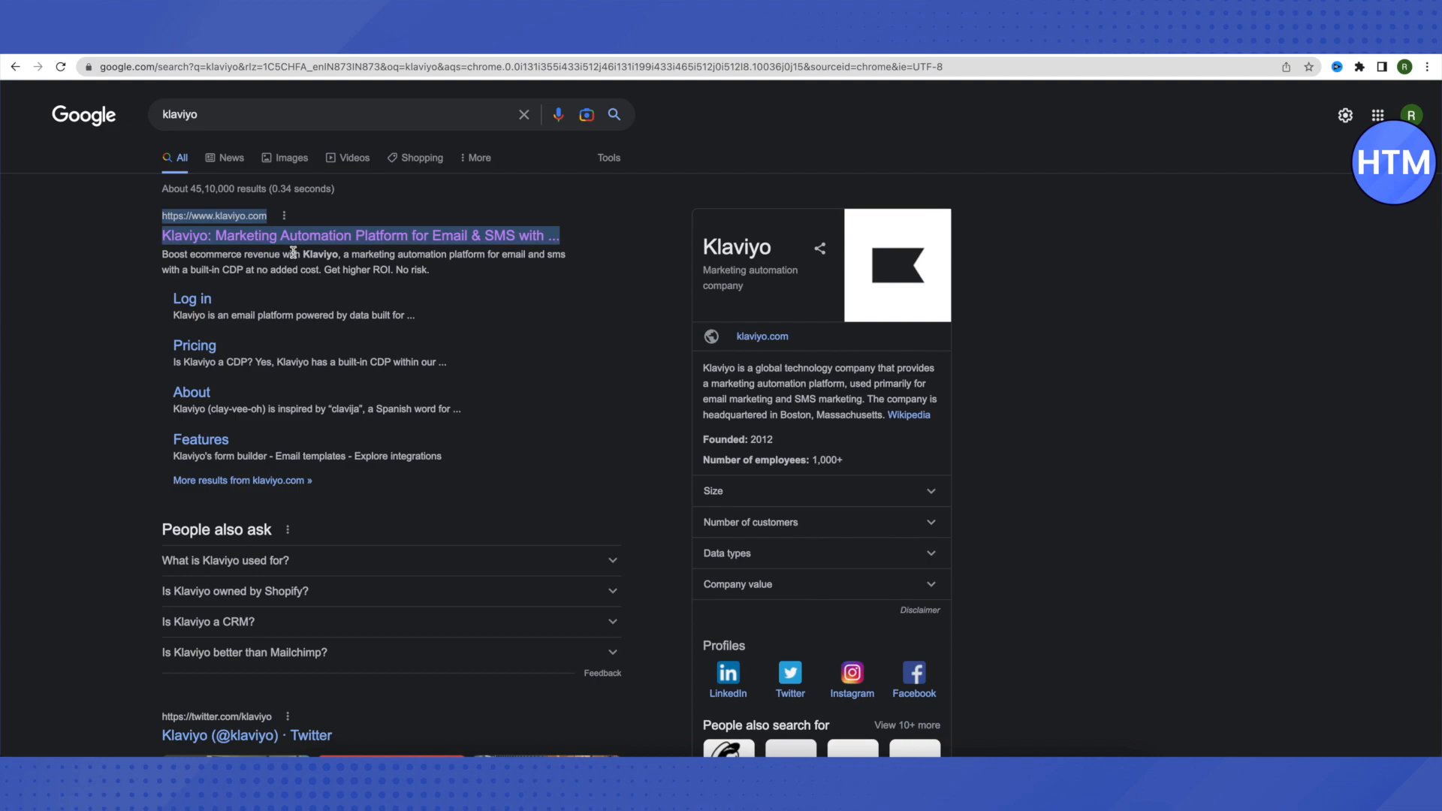
# - Switch to the Shopify store admin and open its apps
pyautogui.click(601, 286)
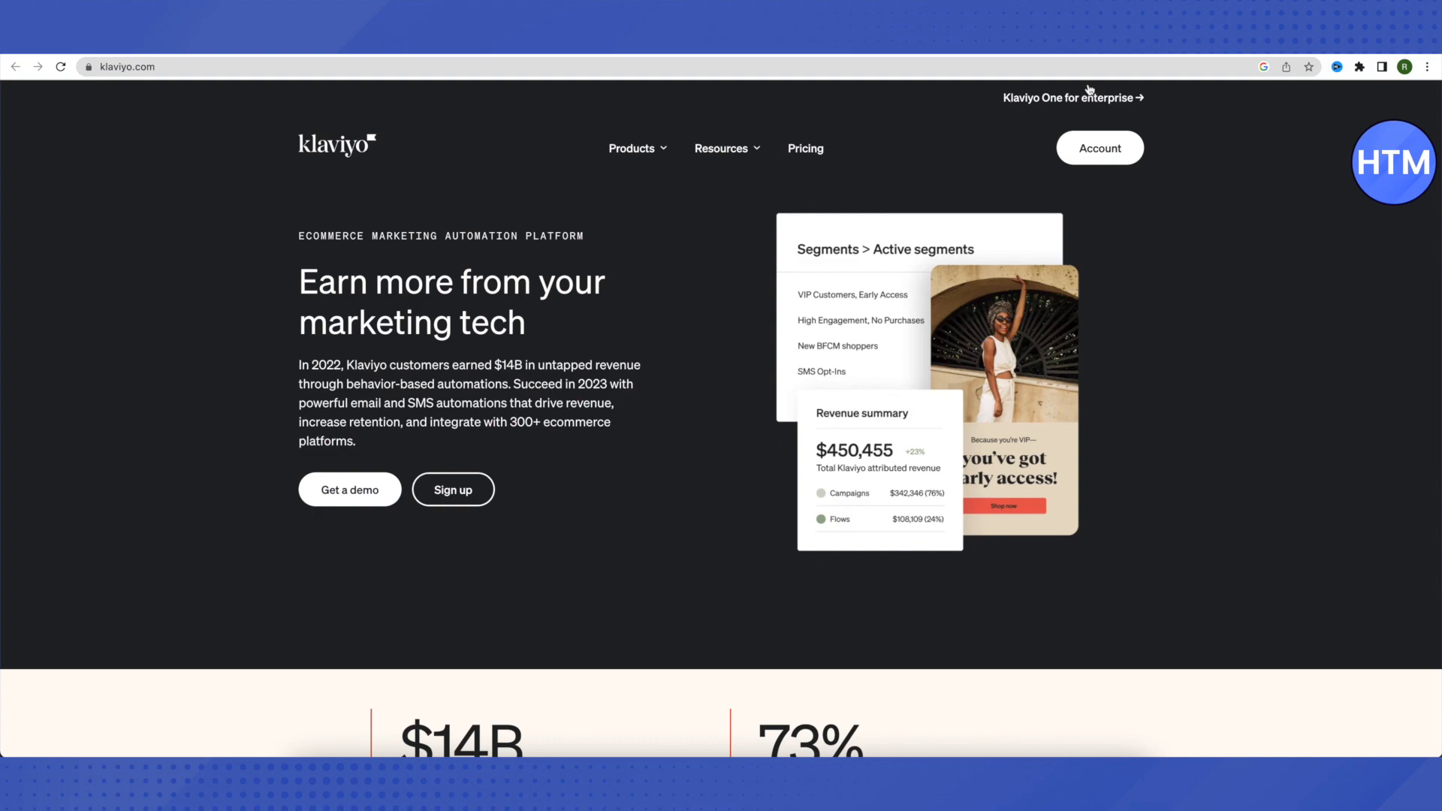
pyautogui.click(1085, 54)
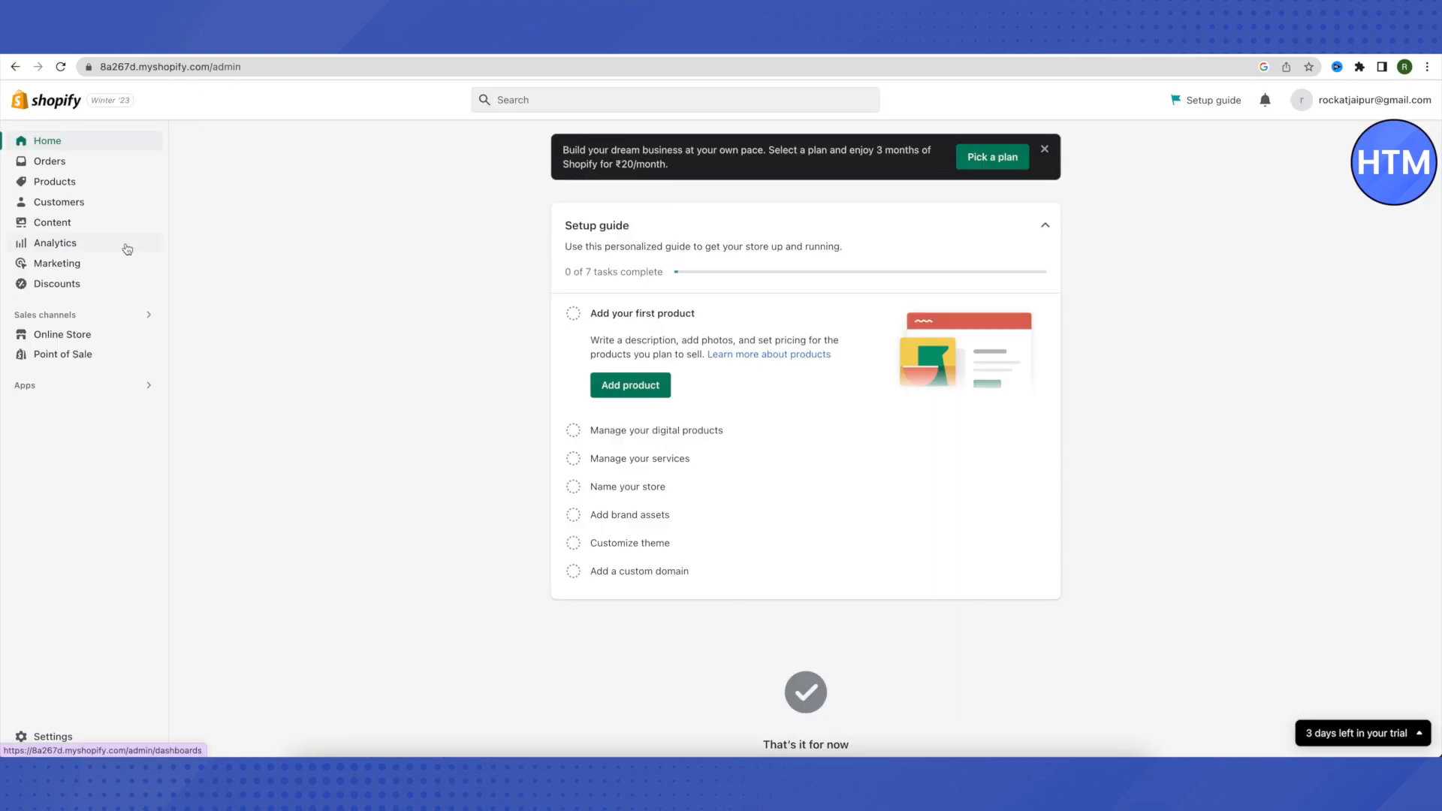
pyautogui.click(50, 392)
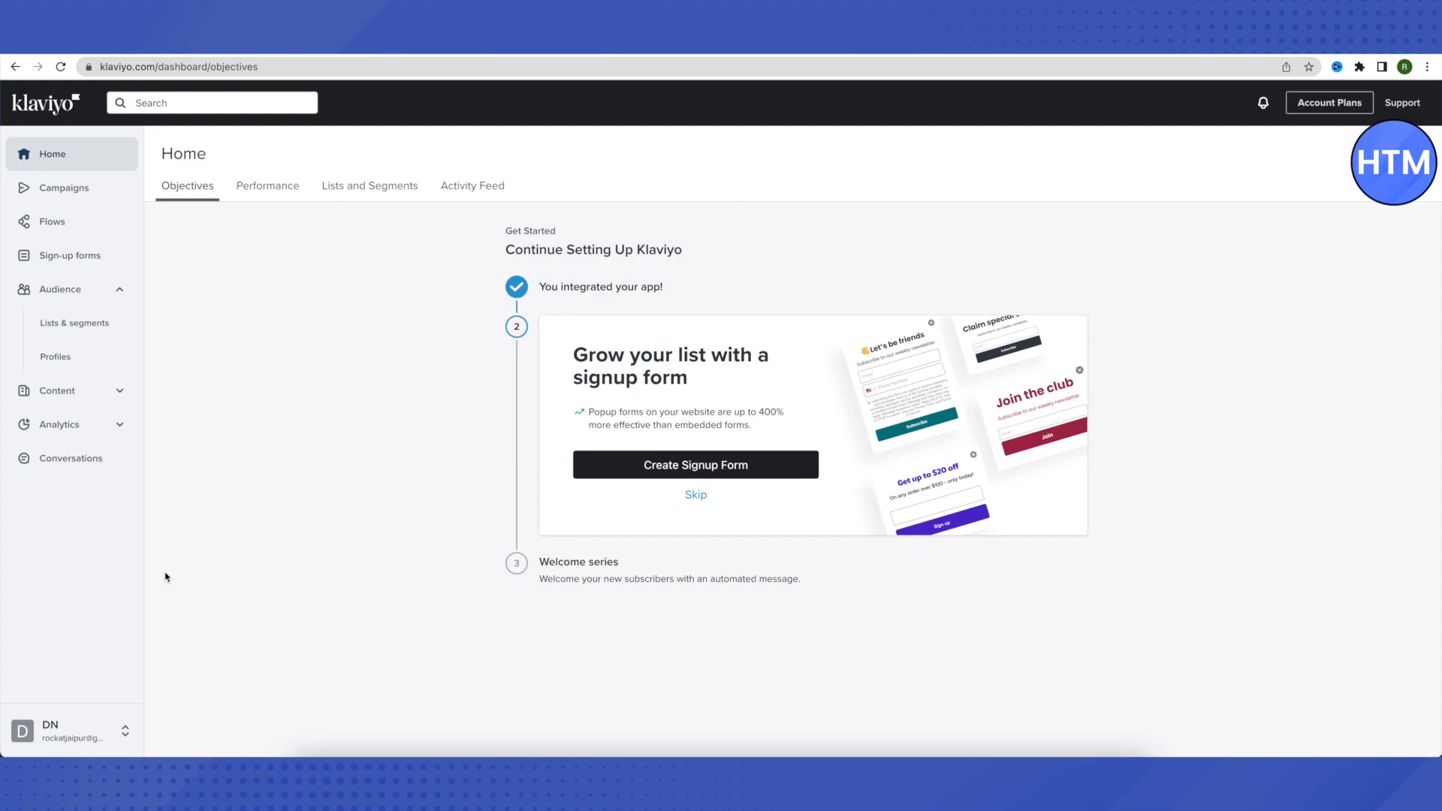
# - Switch to the Klaviyo dashboard and open the account's enabled integrations to check for Shopify
pyautogui.click(114, 734)
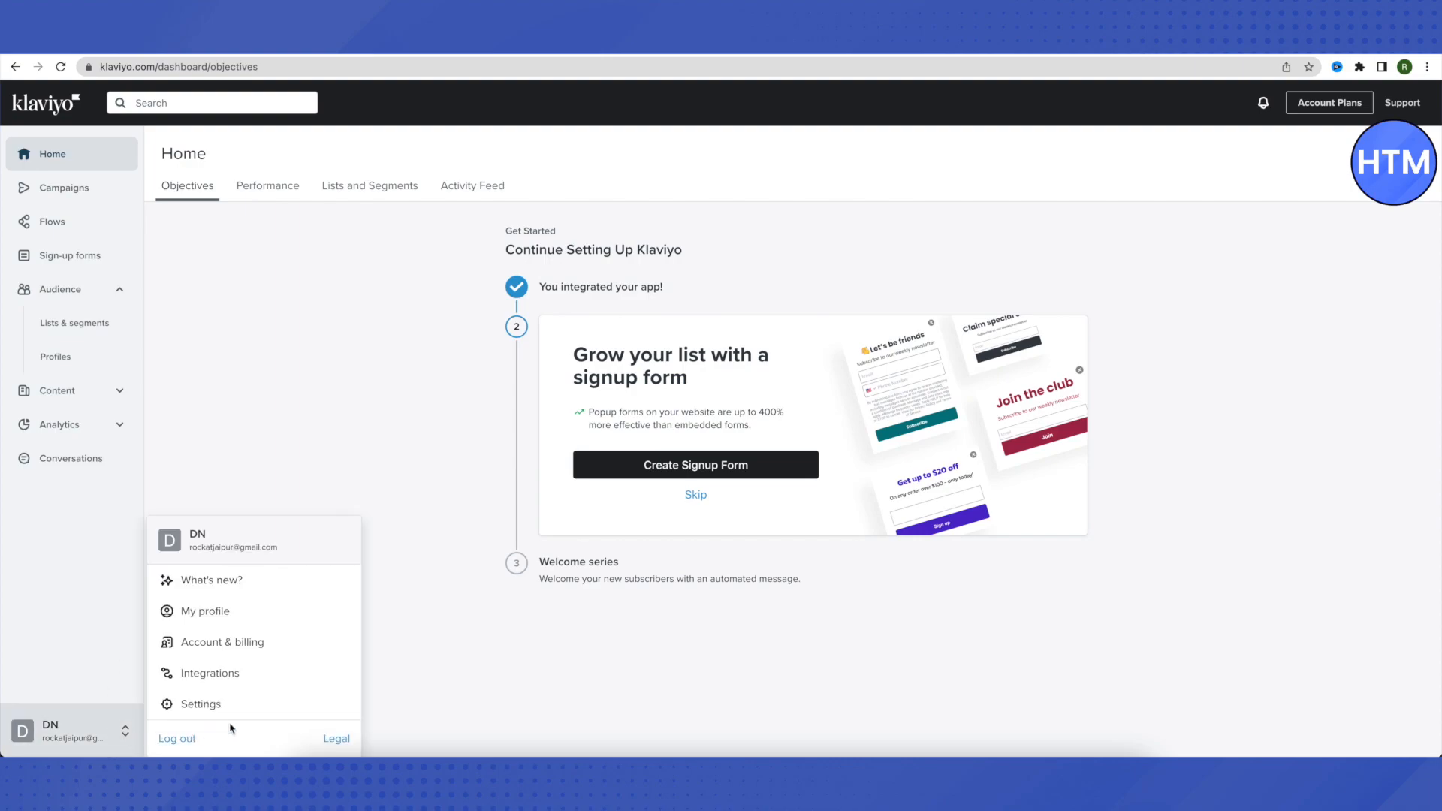
pyautogui.click(211, 676)
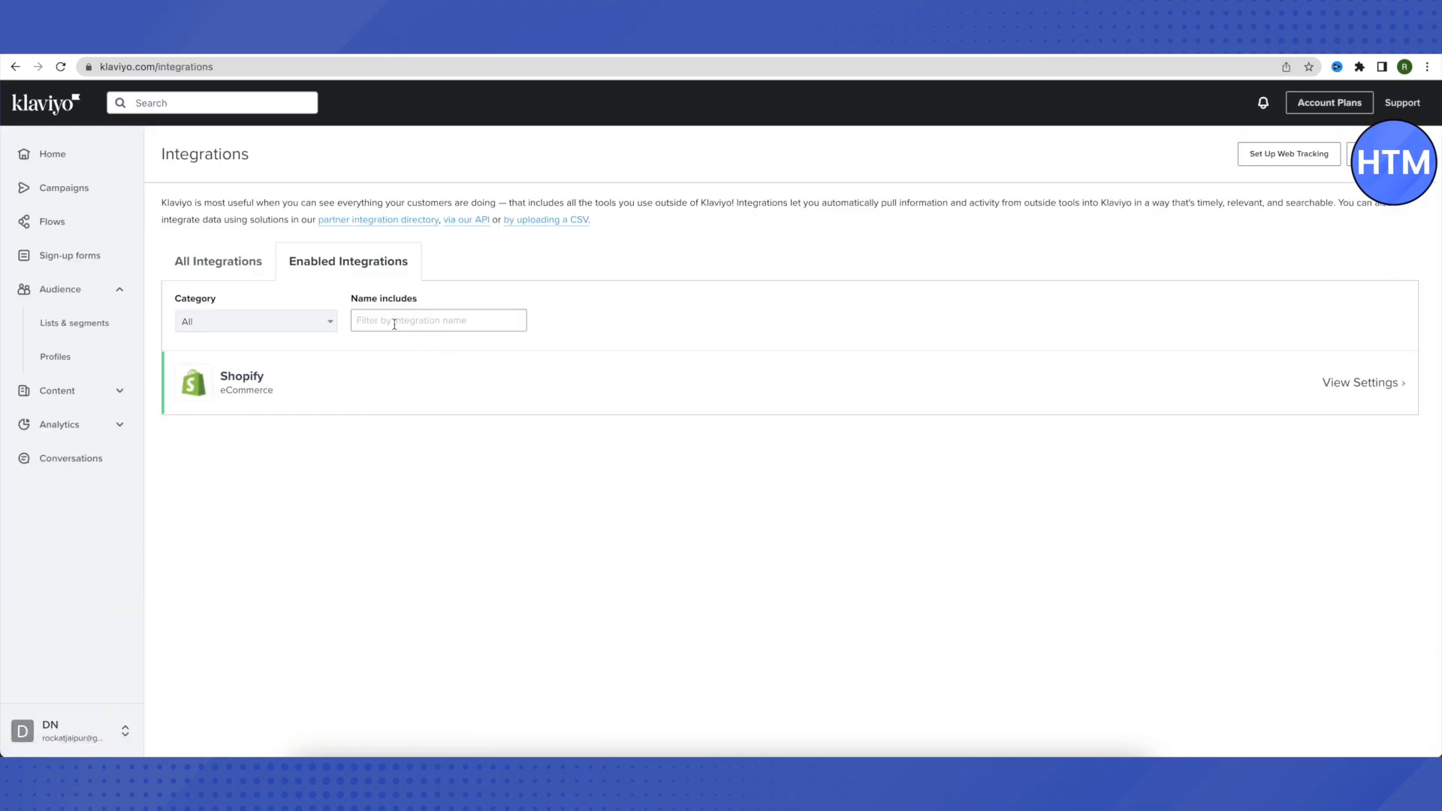
pyautogui.click(408, 325)
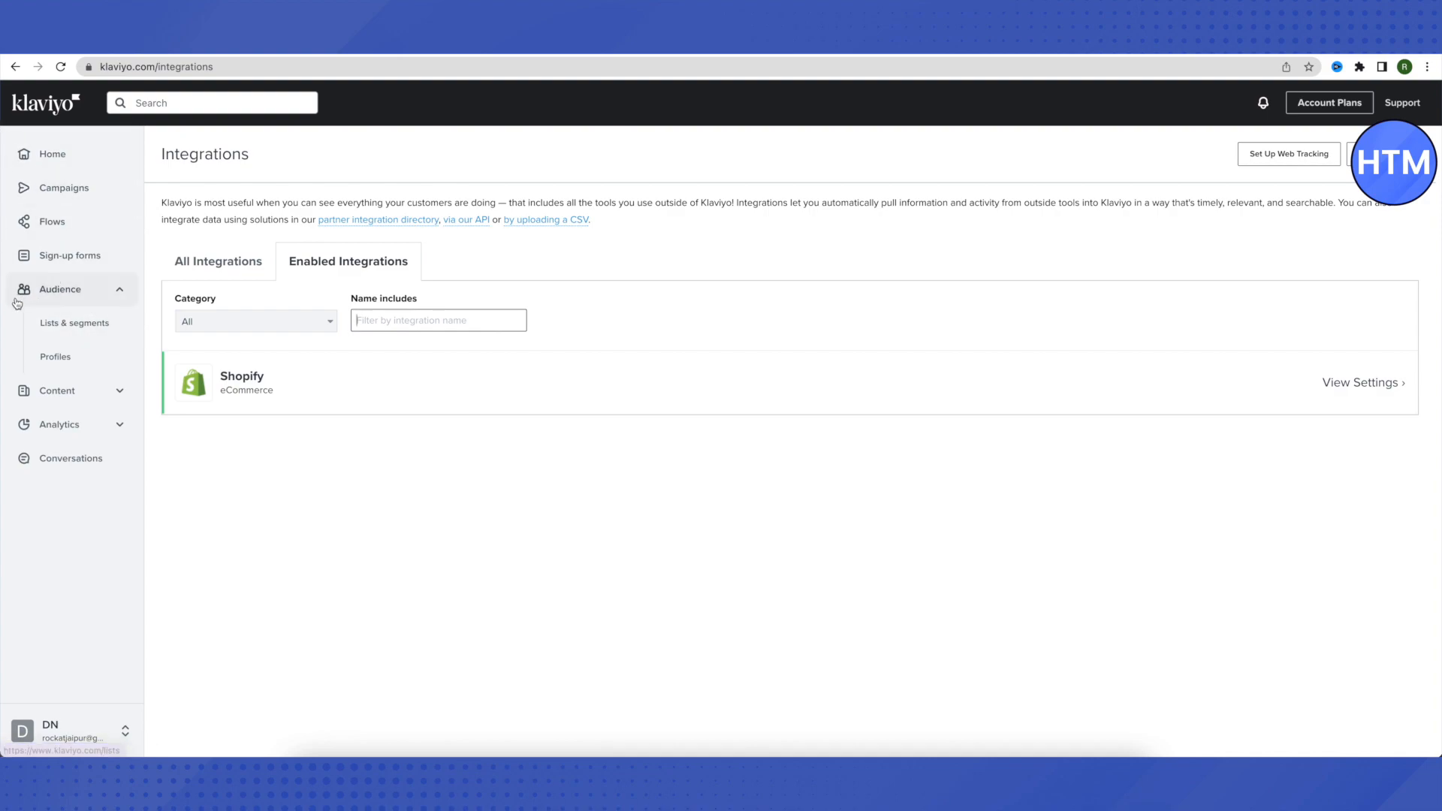
# - Open the audience's lists and segments to review the available customer groups
pyautogui.click(55, 296)
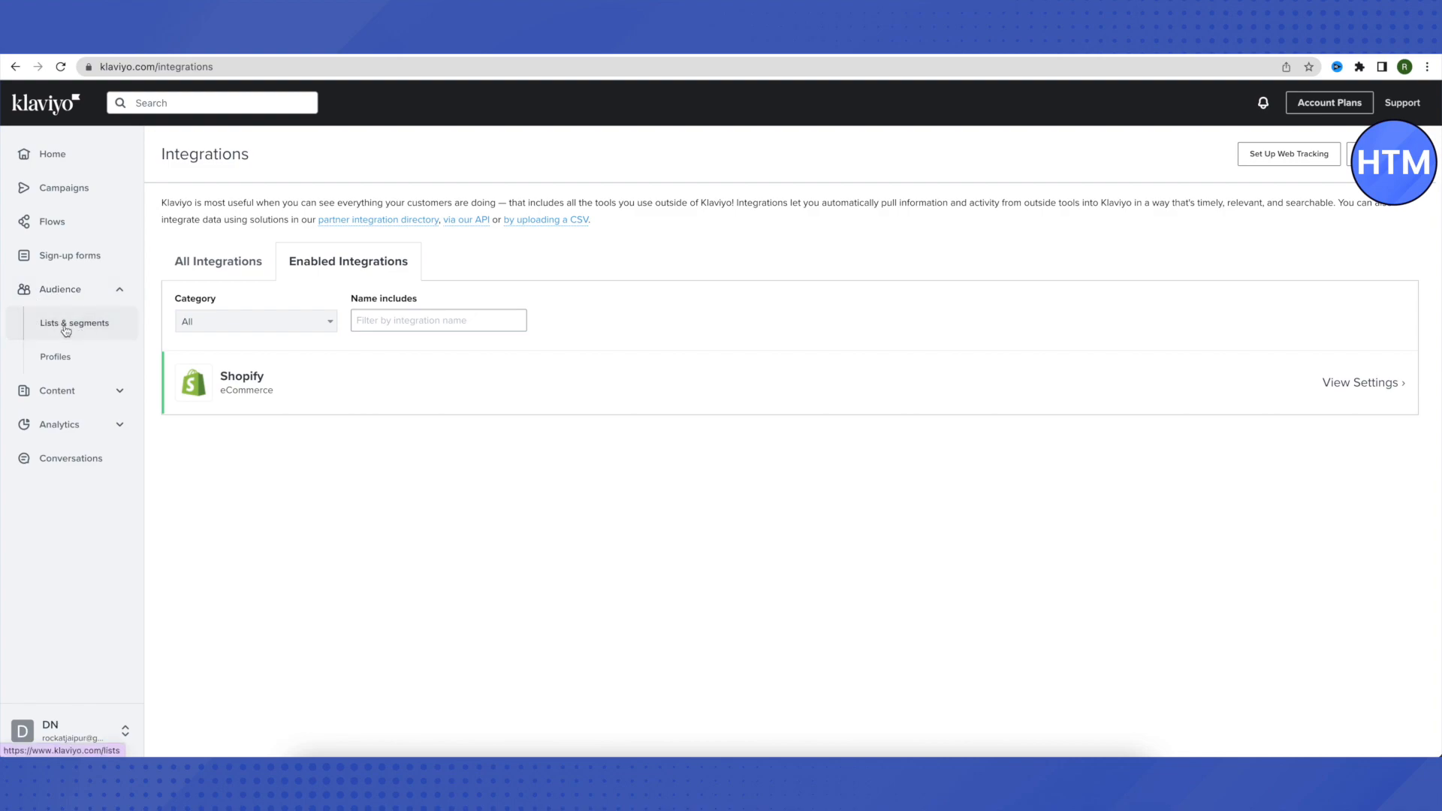
pyautogui.click(66, 331)
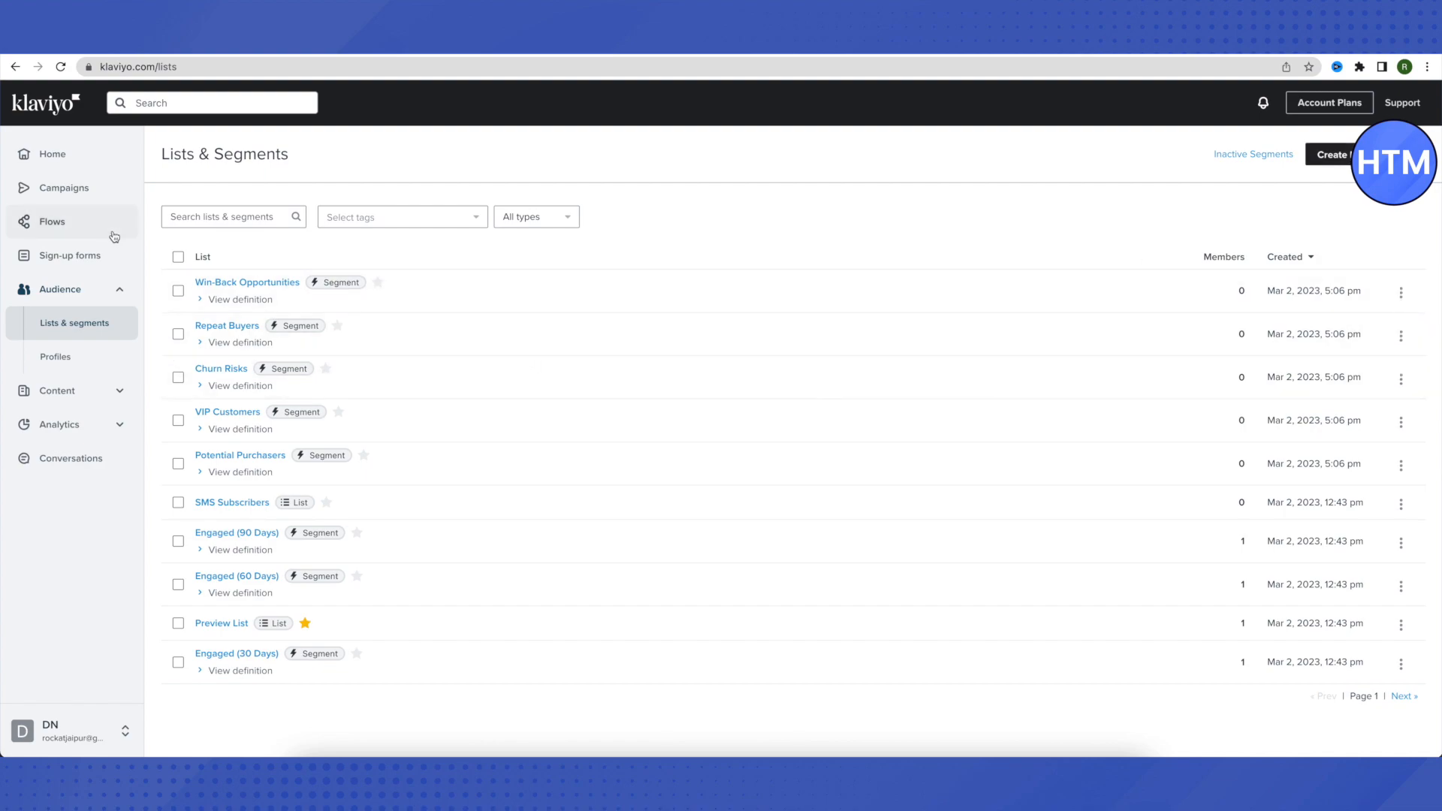
# - Create a new campaign of the Email type
pyautogui.click(46, 194)
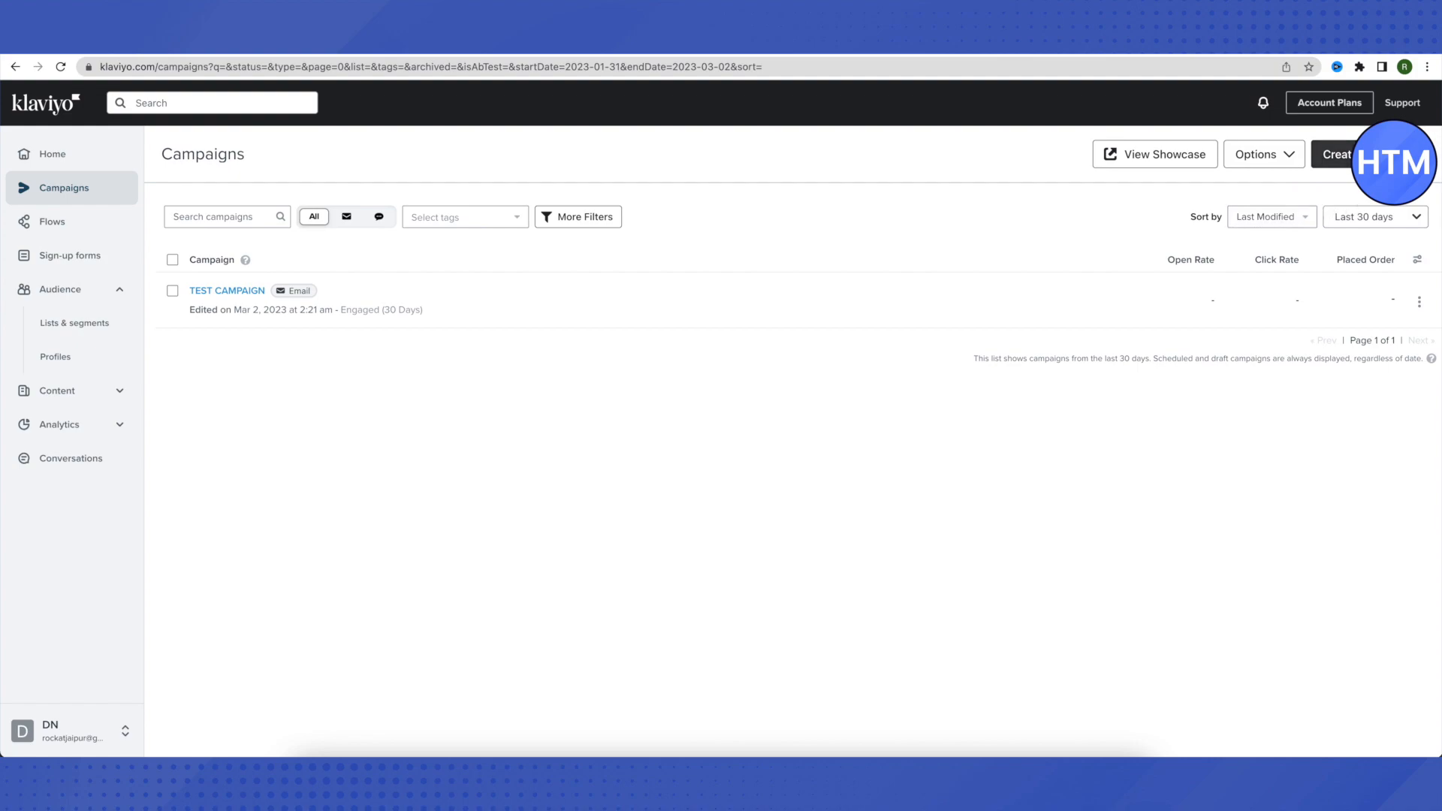
pyautogui.click(1385, 156)
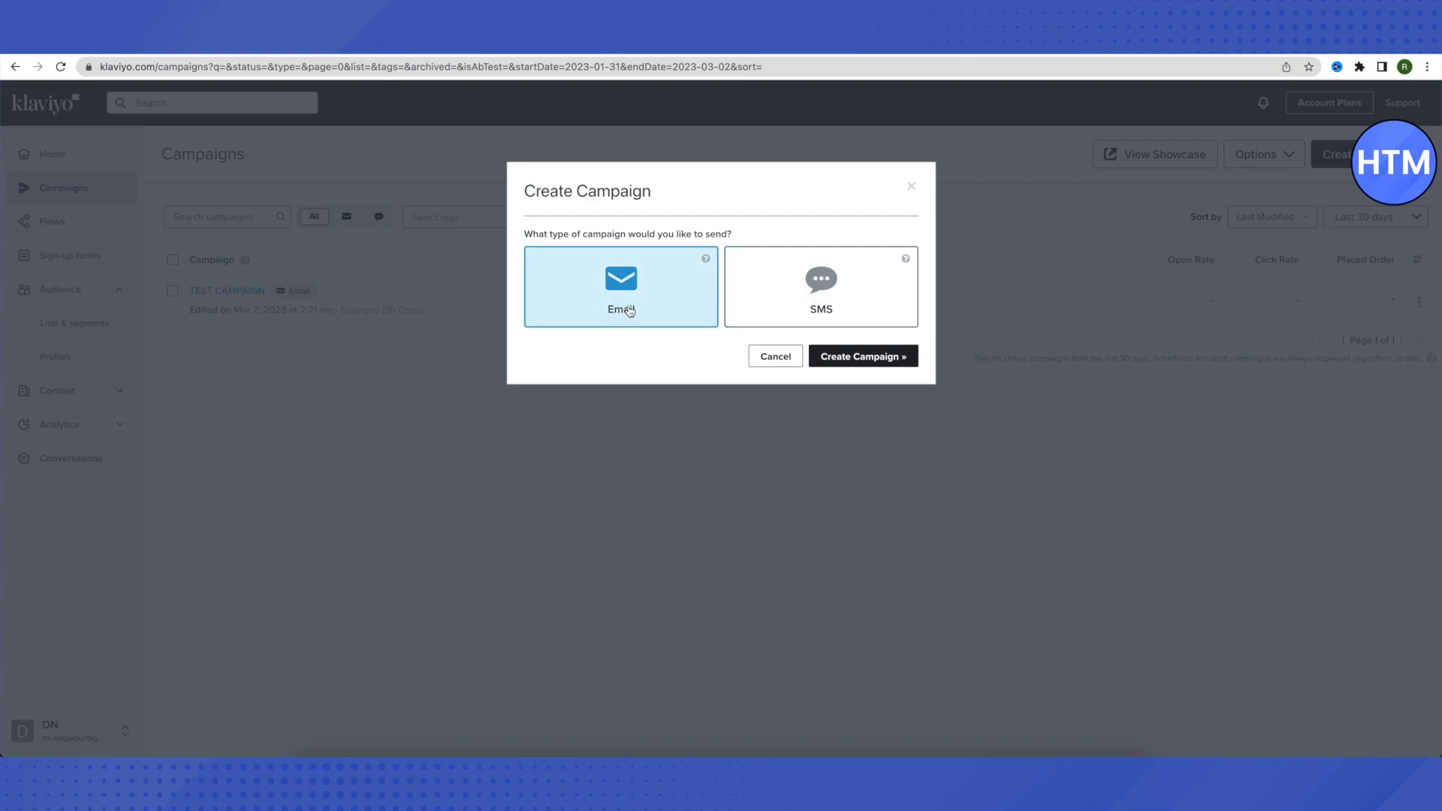
pyautogui.click(850, 363)
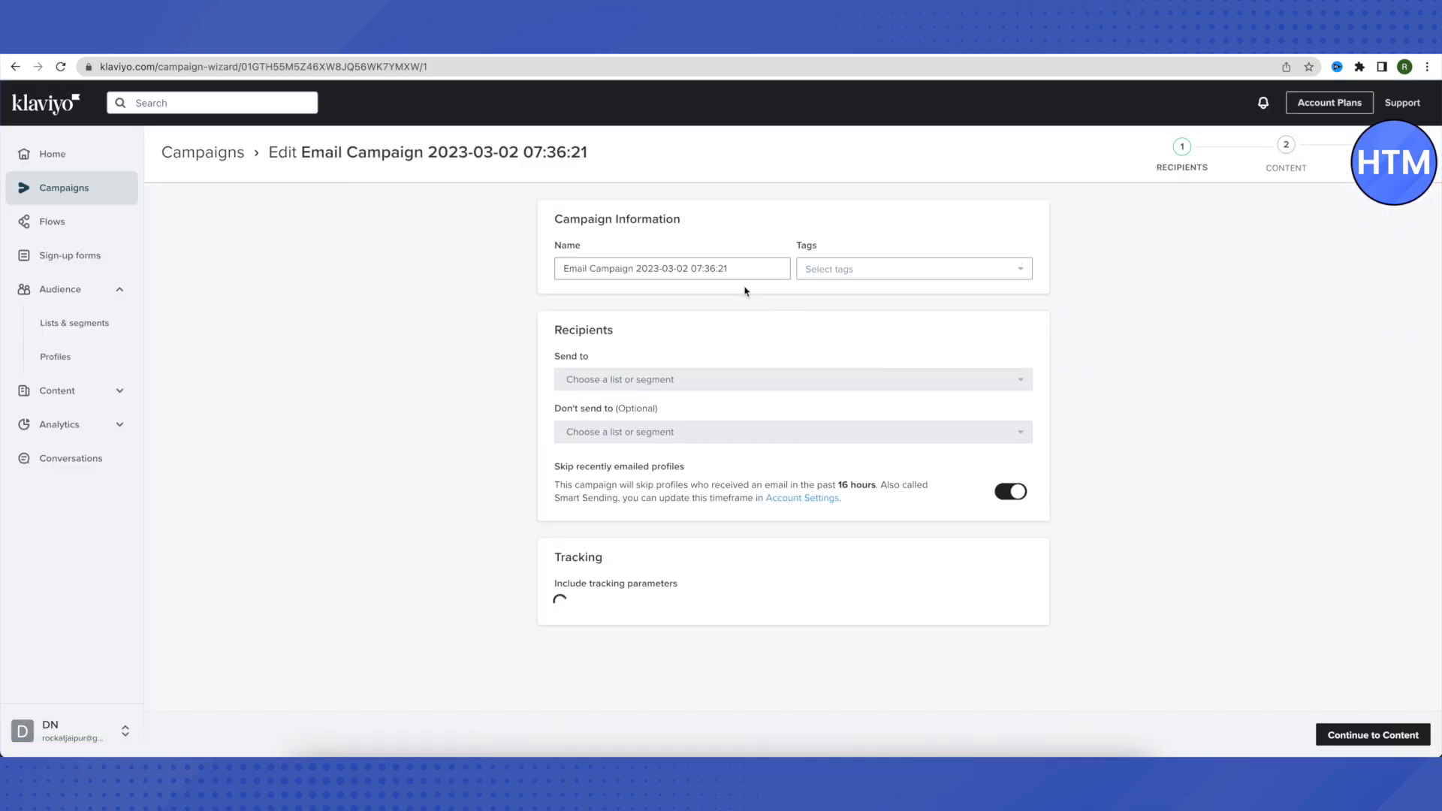
# - Rename the email campaign as "Shopify repeated buyers"
pyautogui.moveTo(746, 268); pyautogui.dragTo(511, 266)
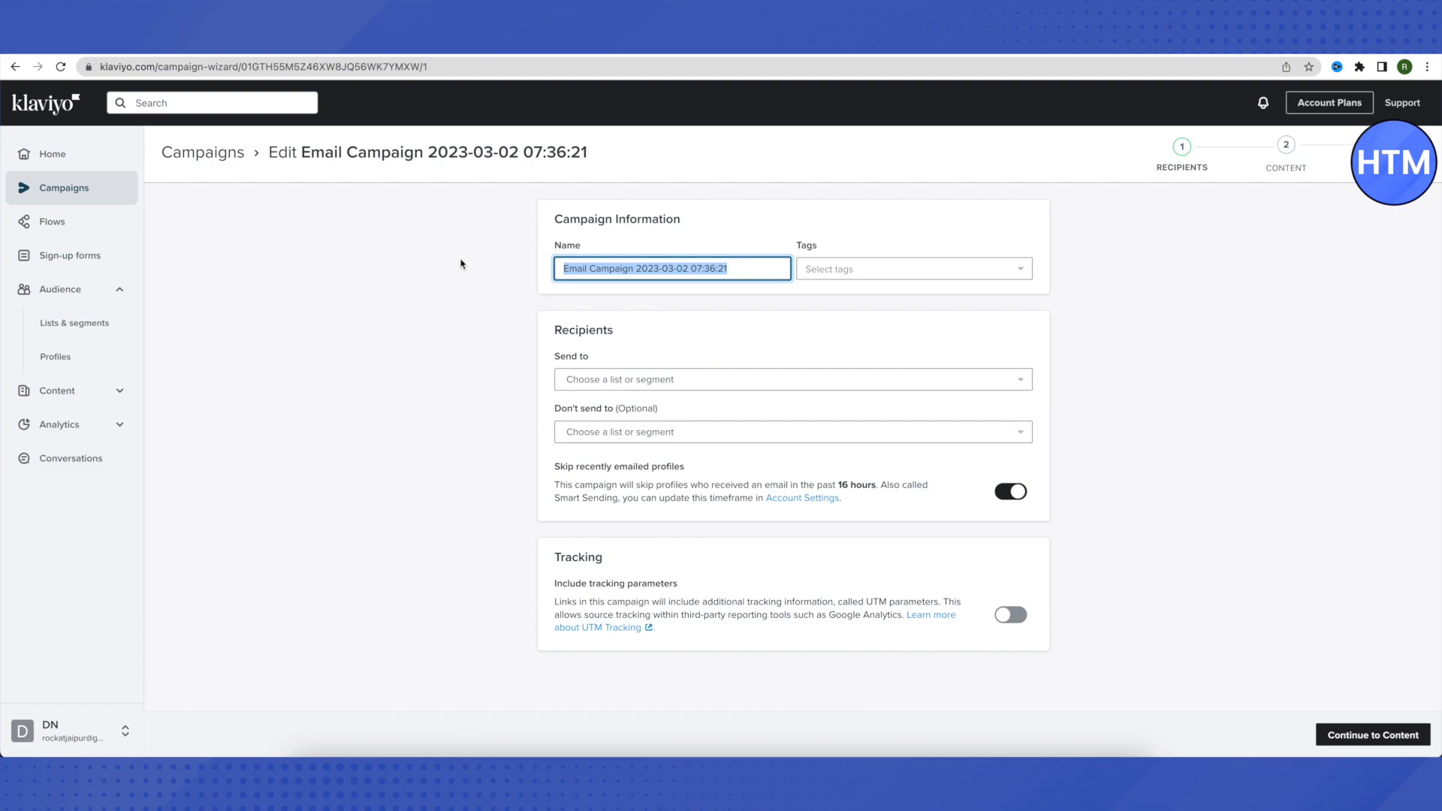
pyautogui.write('Sh')
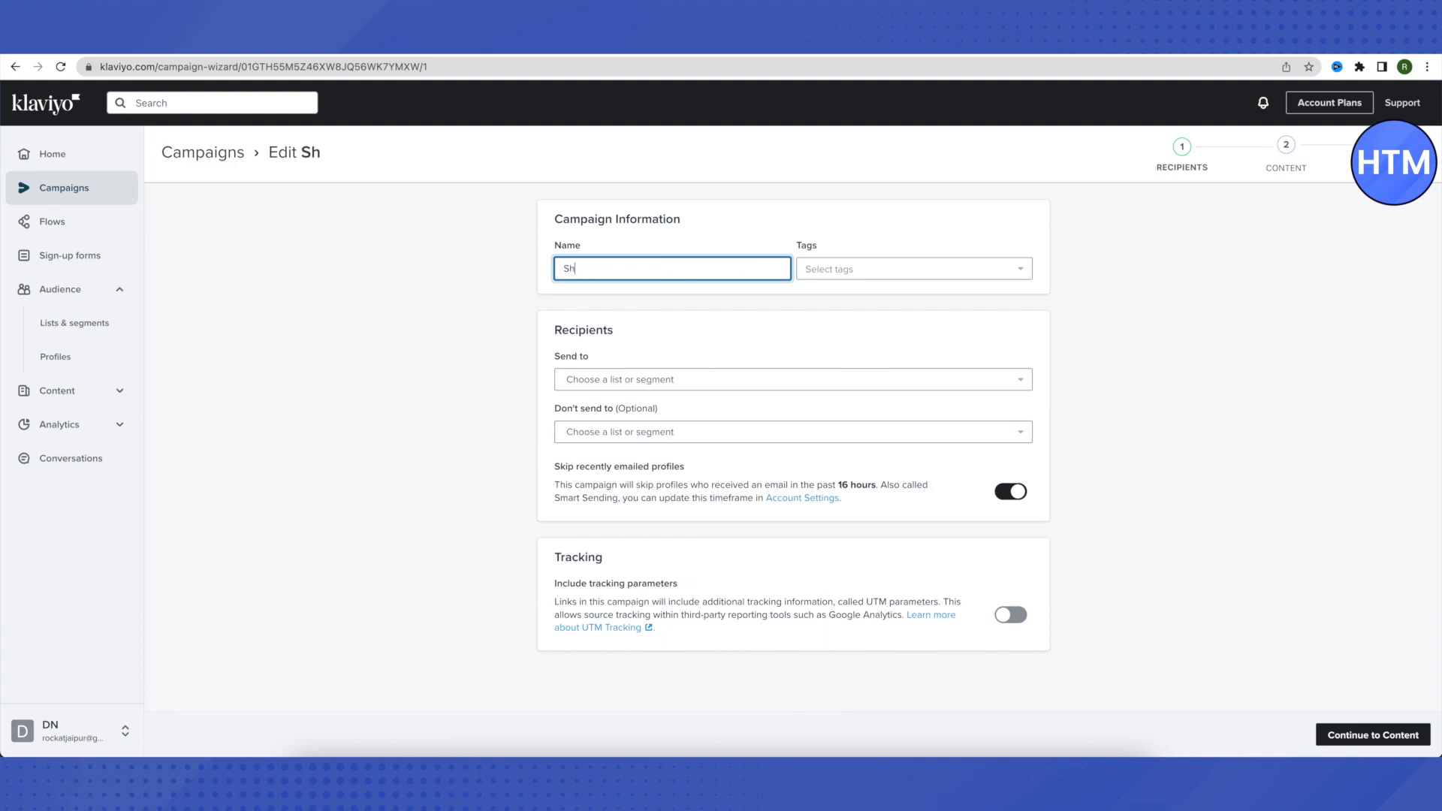
pyautogui.write('opify repeated buyers')
pyautogui.click(711, 396)
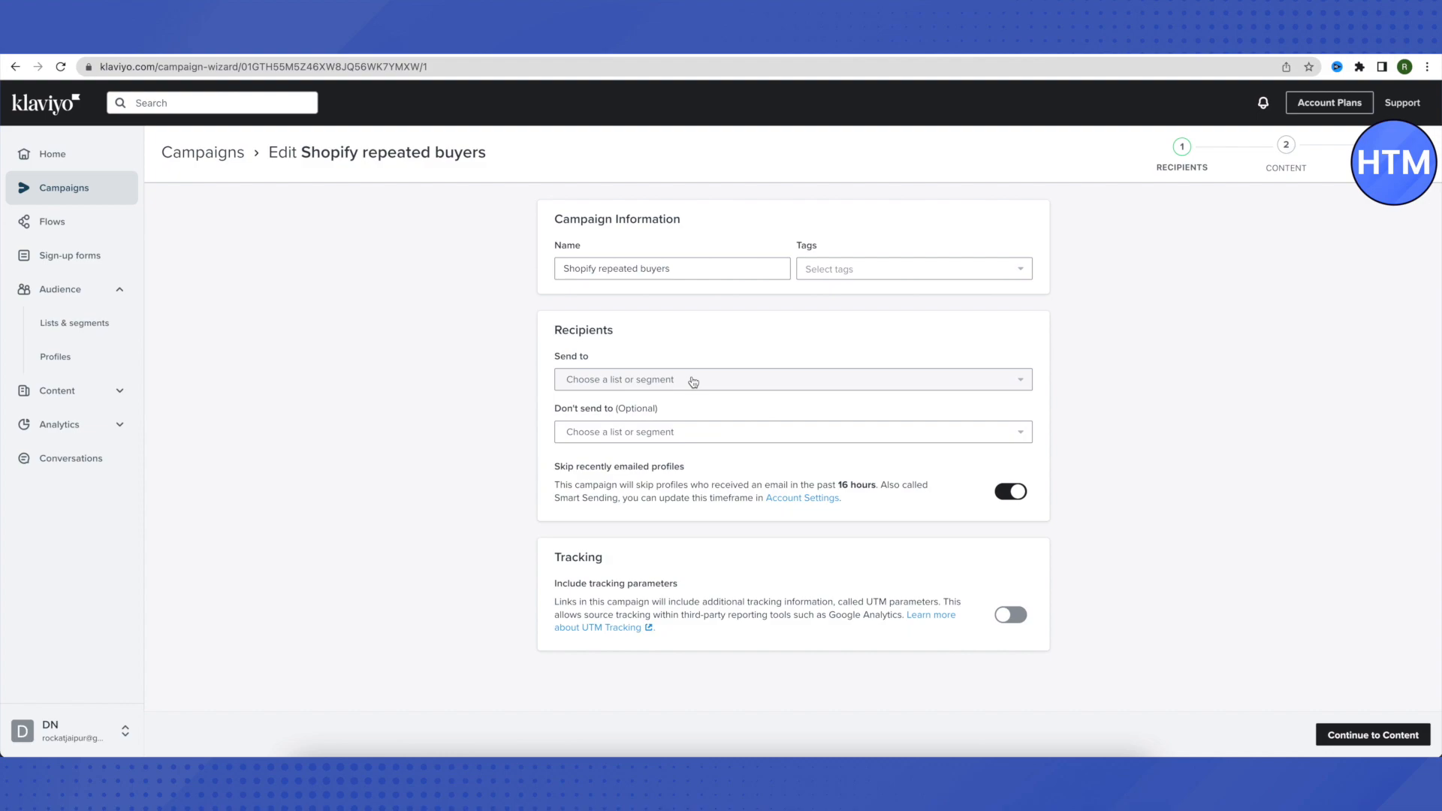
# - Set the campaign to send to the Repeat Buyers segment and look through the exclusion choices without selecting any
pyautogui.click(687, 380)
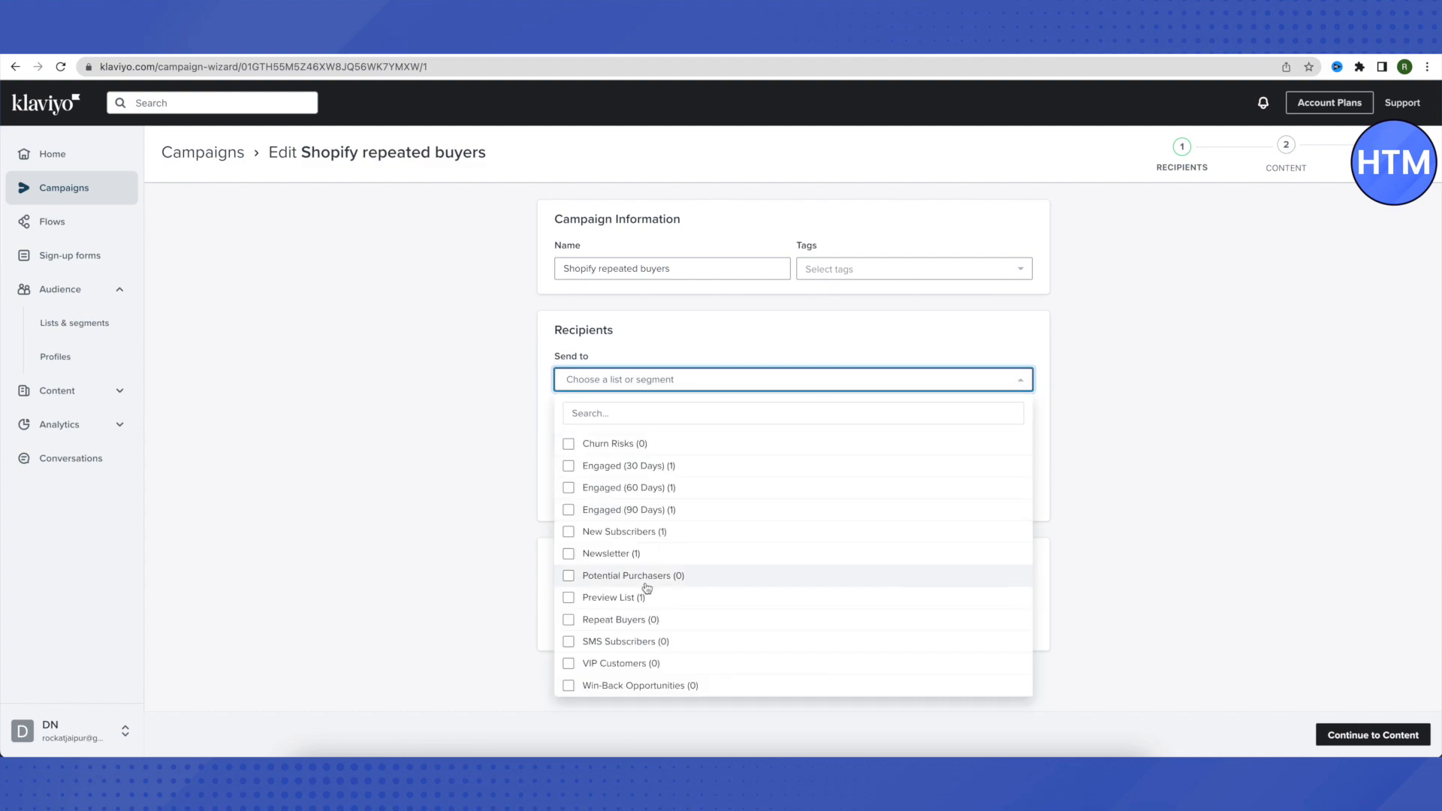
pyautogui.click(612, 621)
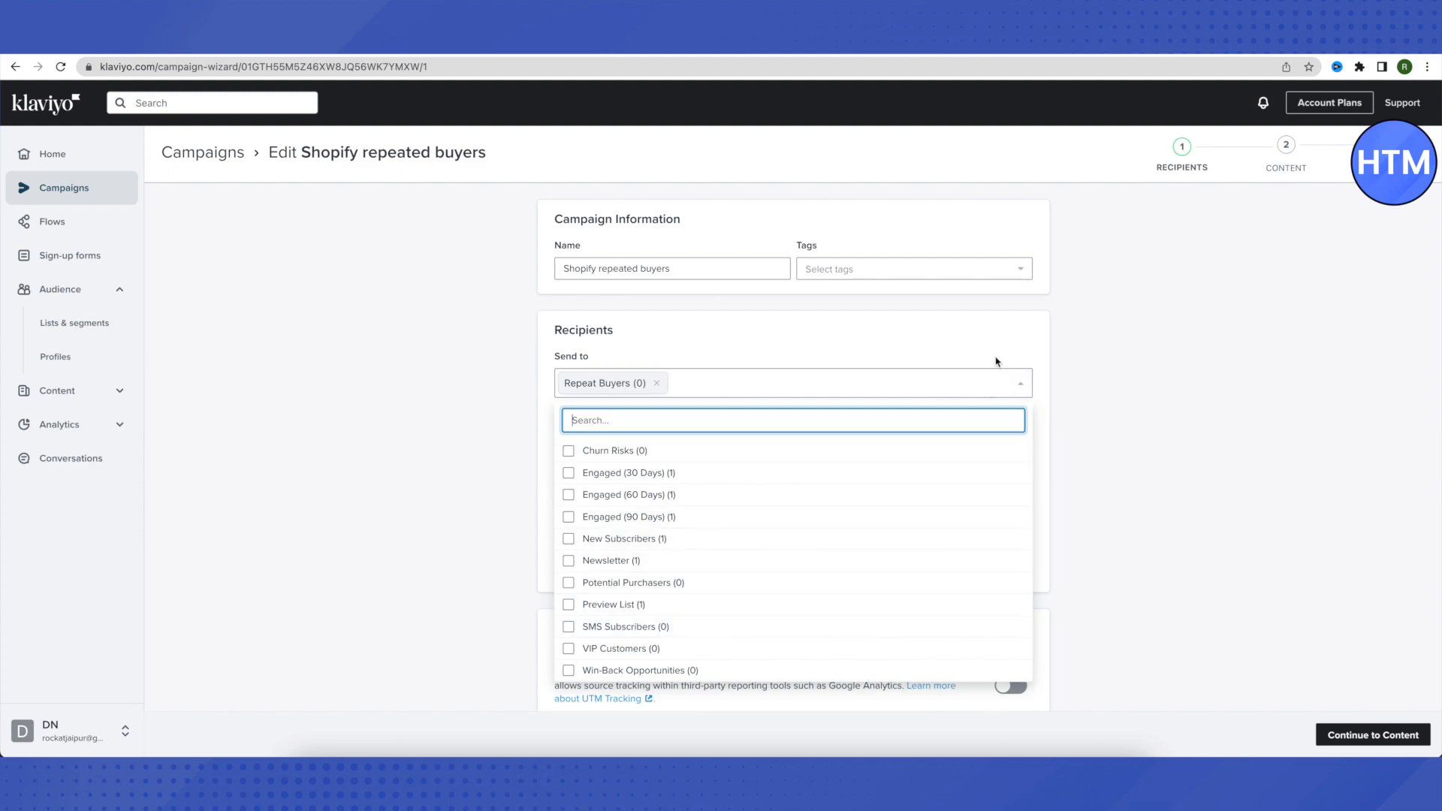
pyautogui.click(936, 346)
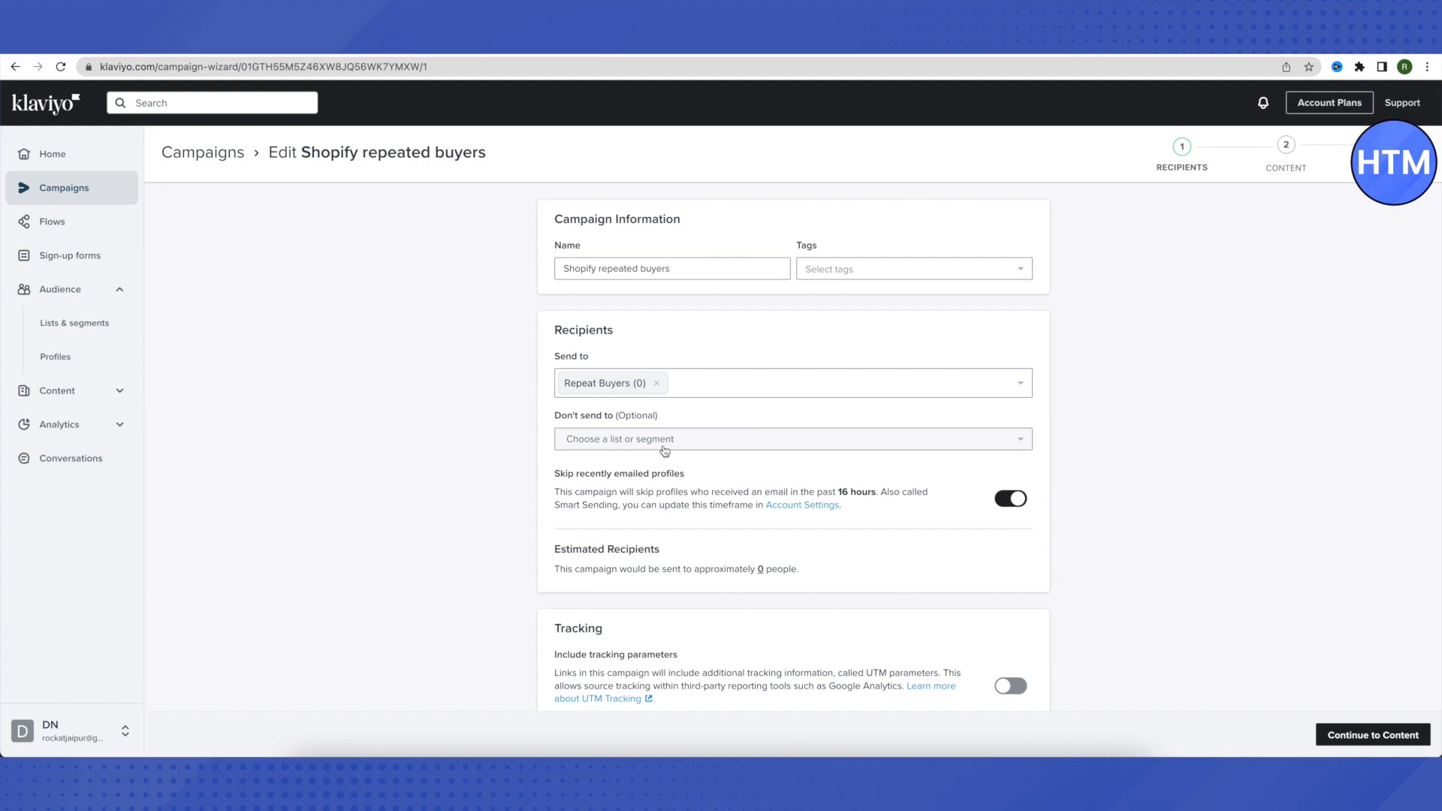
pyautogui.click(665, 449)
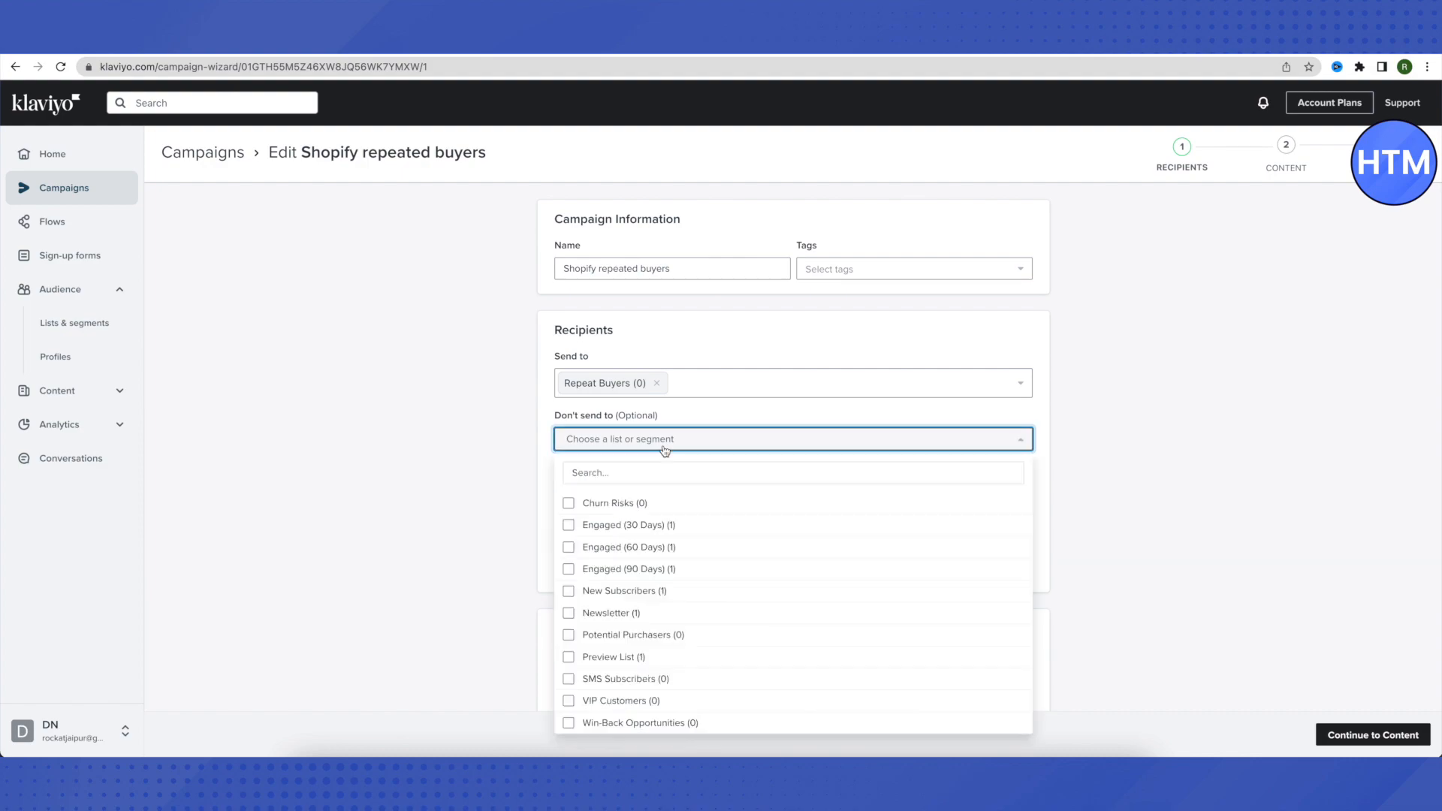
pyautogui.click(721, 321)
# - Include tracking parameters in the campaign's links and continue to the campaign content
pyautogui.scroll(-1, 910, 706)
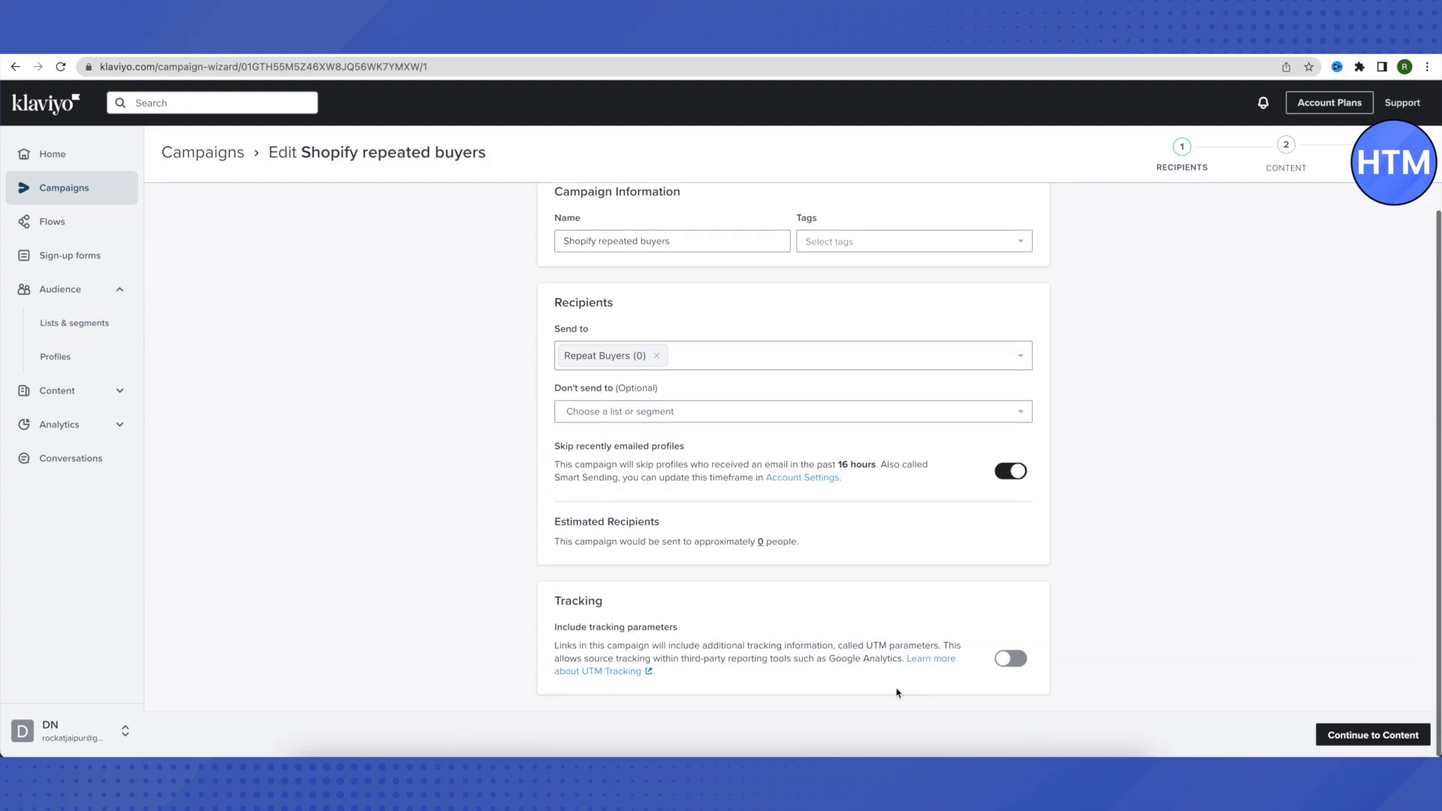
pyautogui.click(1014, 660)
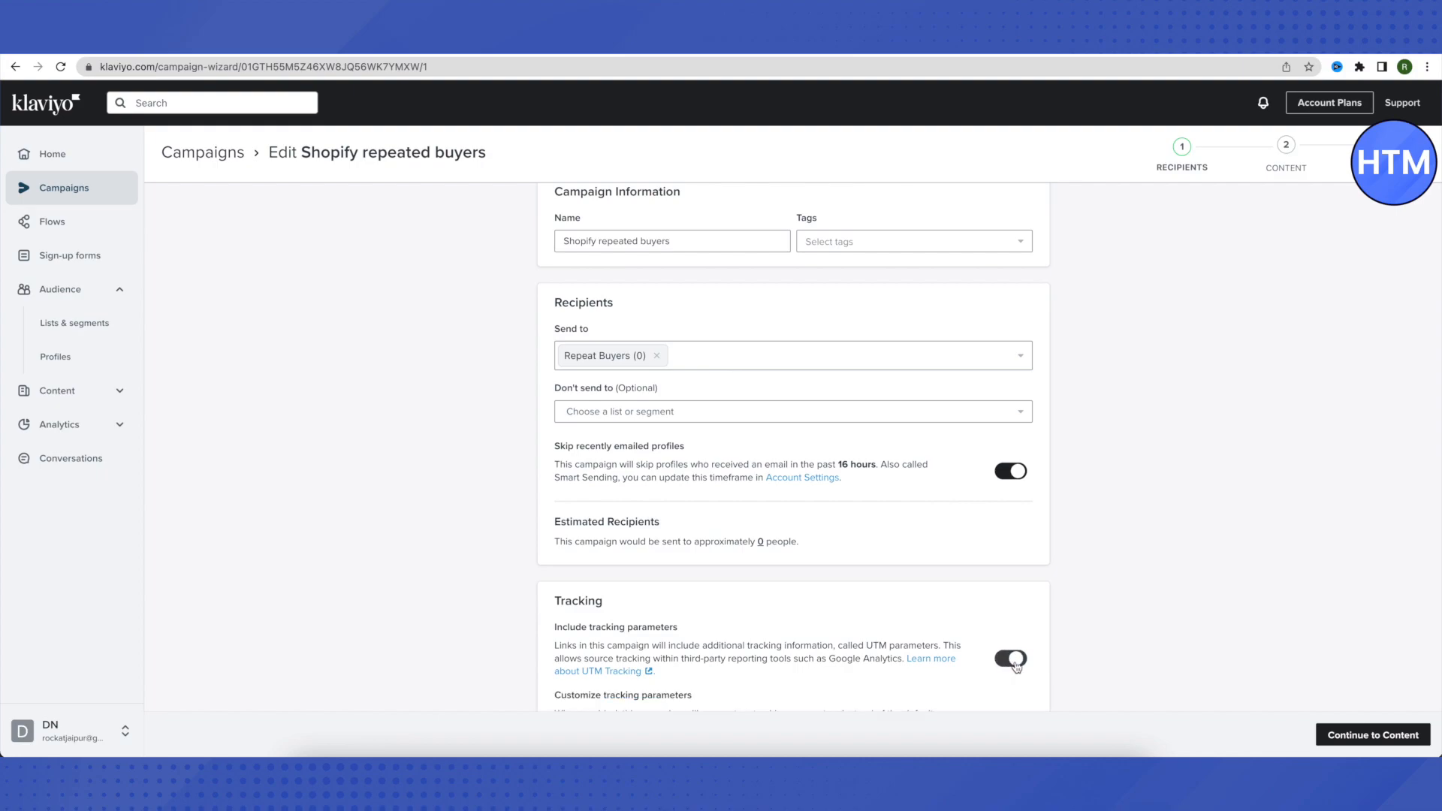
pyautogui.scroll(-2, 926, 624)
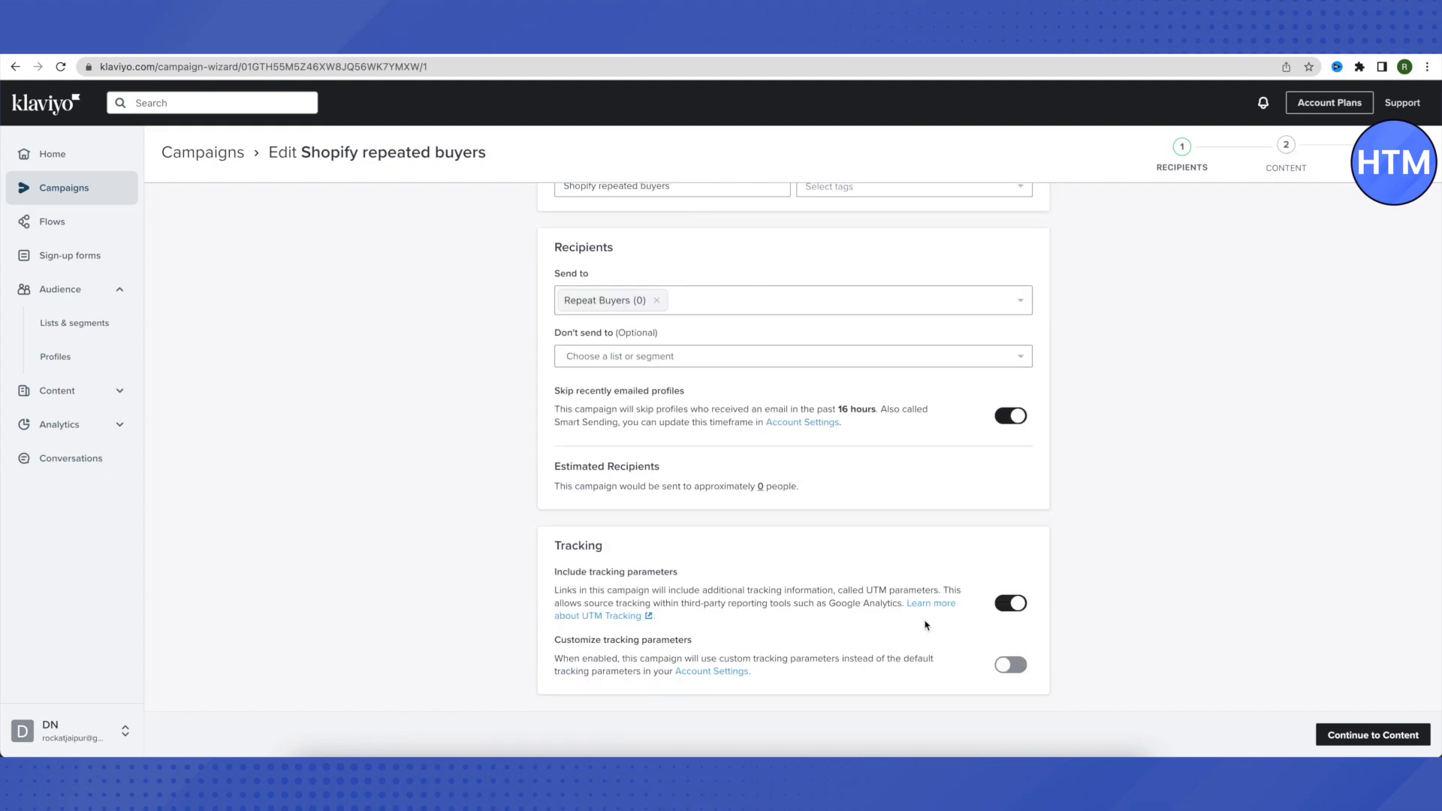
pyautogui.scroll(3, 1150, 454)
pyautogui.scroll(-3, 1151, 453)
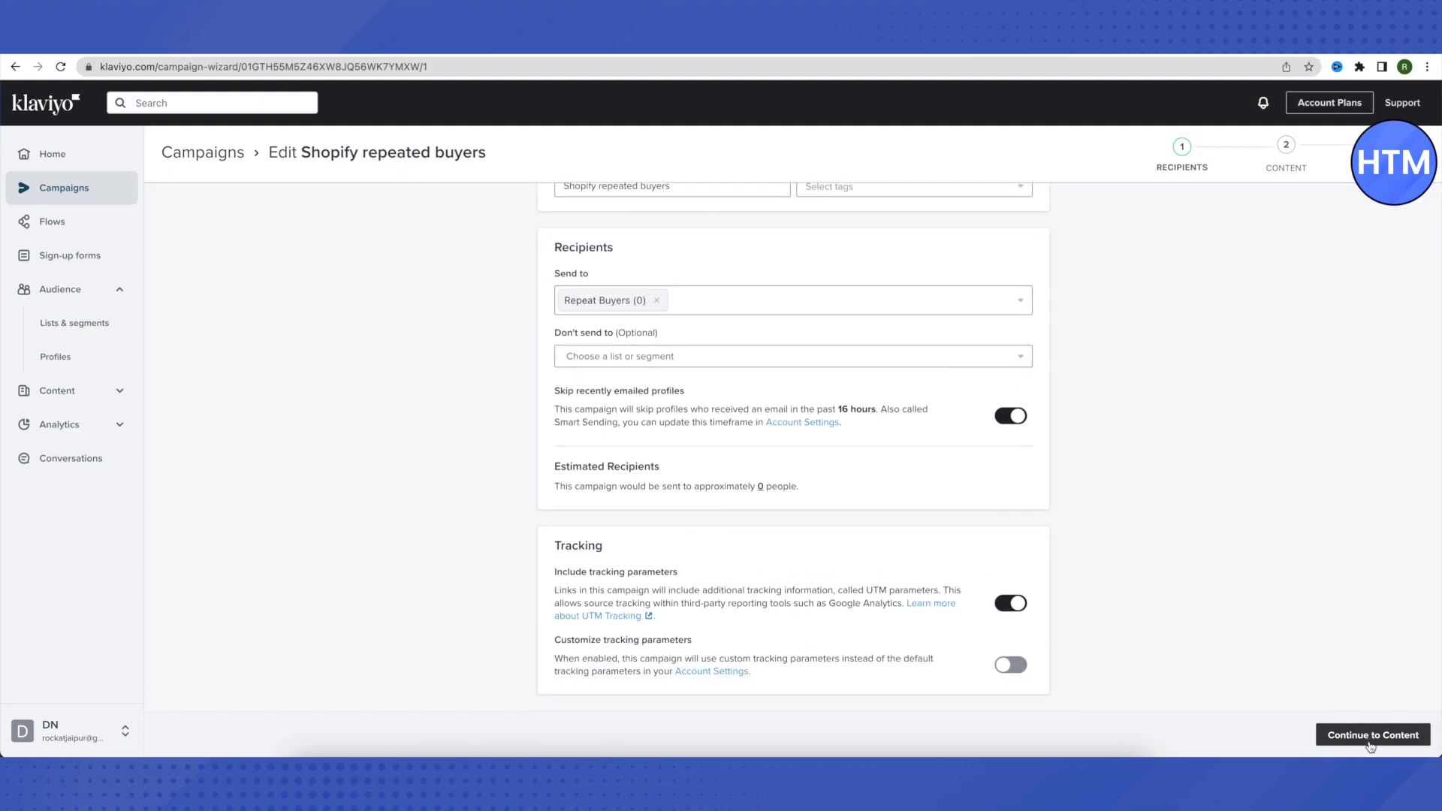
pyautogui.click(1366, 737)
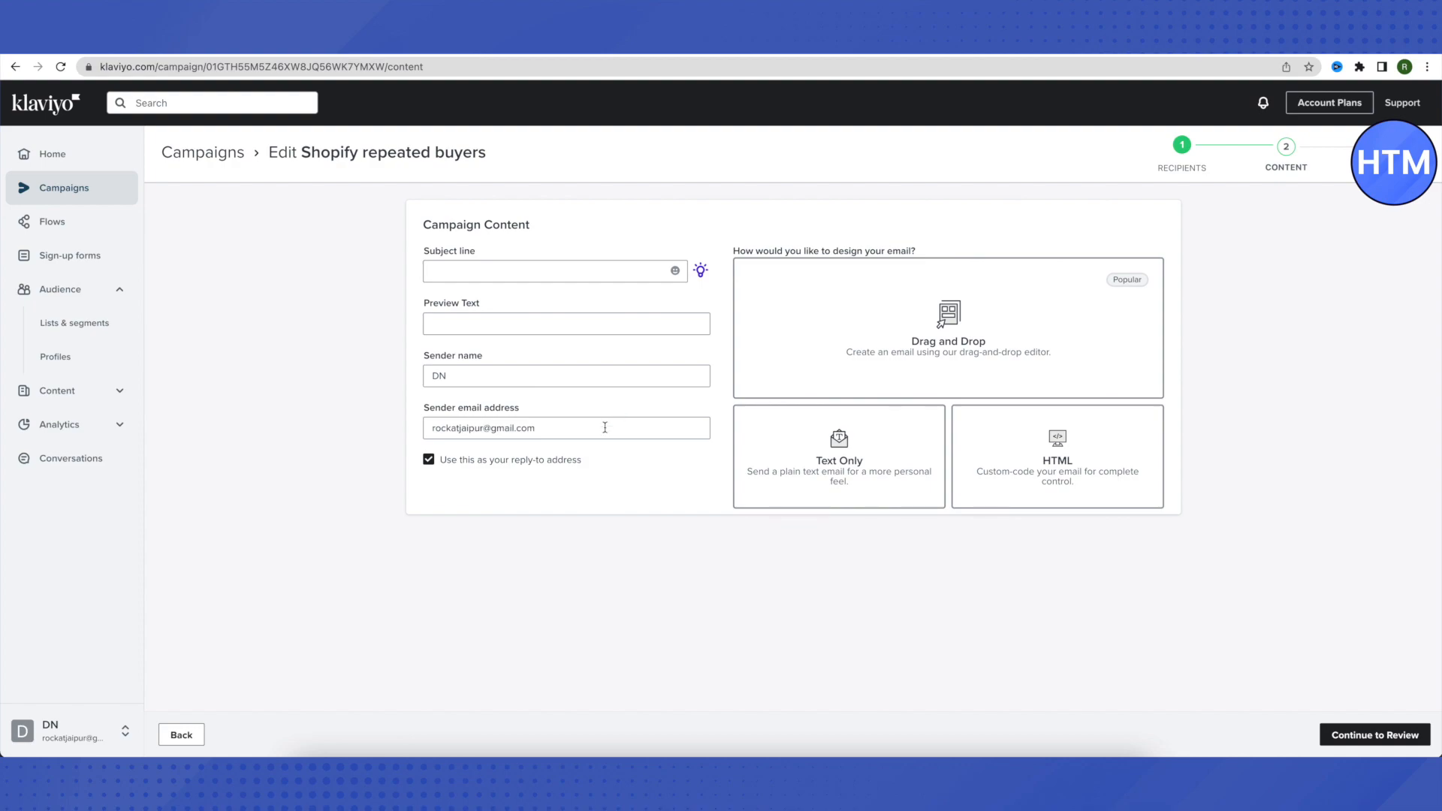
pyautogui.moveTo(425, 428); pyautogui.dragTo(541, 429)
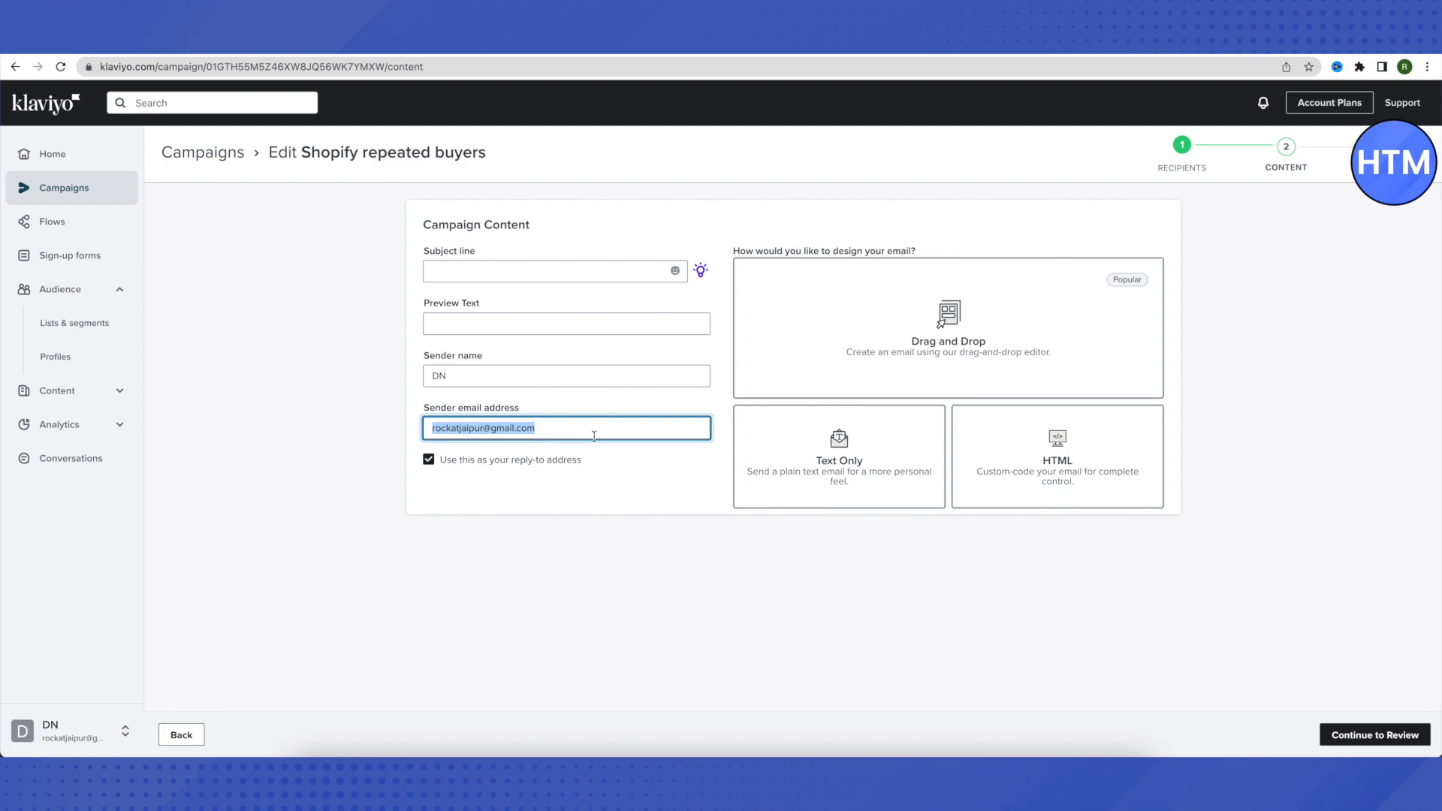
pyautogui.click(429, 460)
pyautogui.click(444, 505)
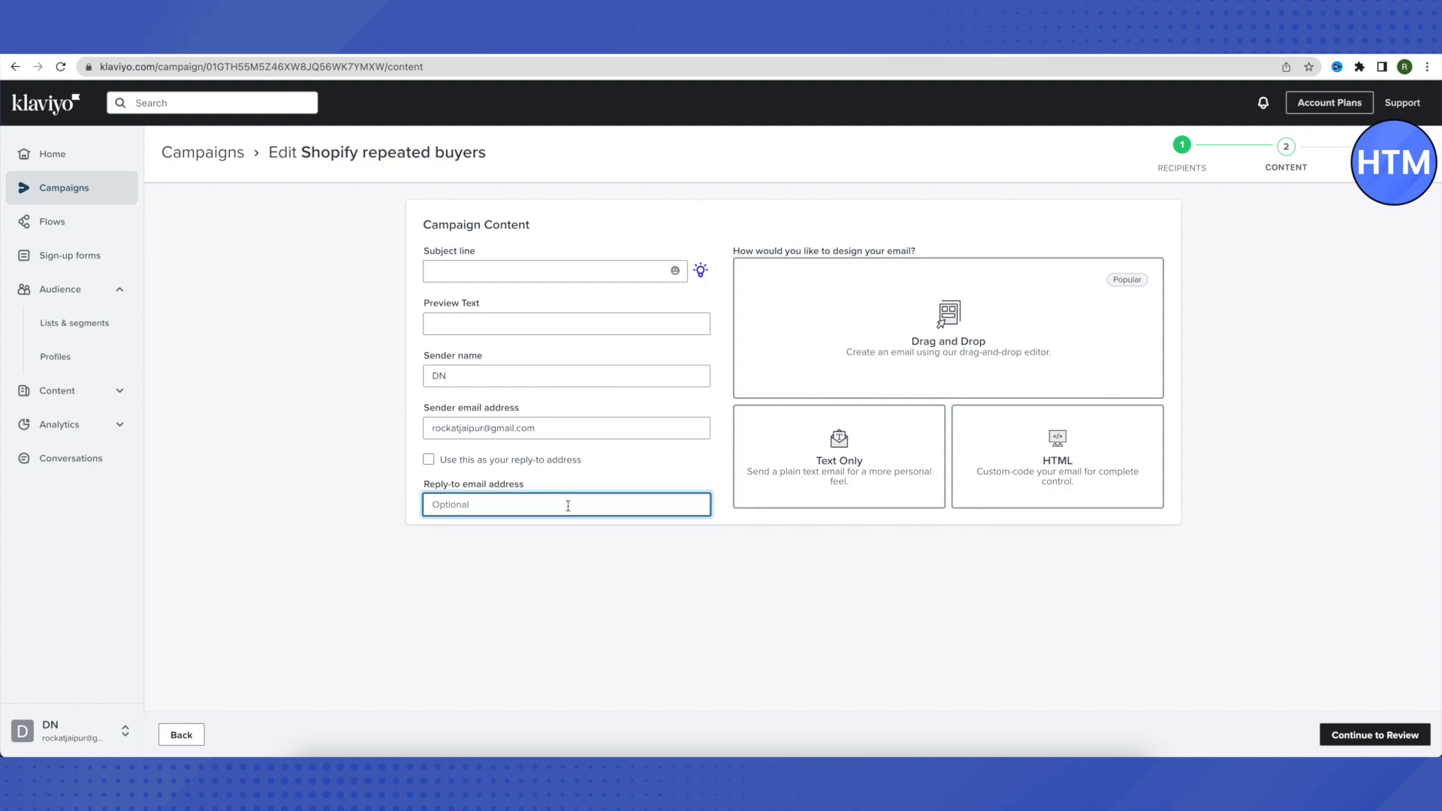
pyautogui.click(429, 459)
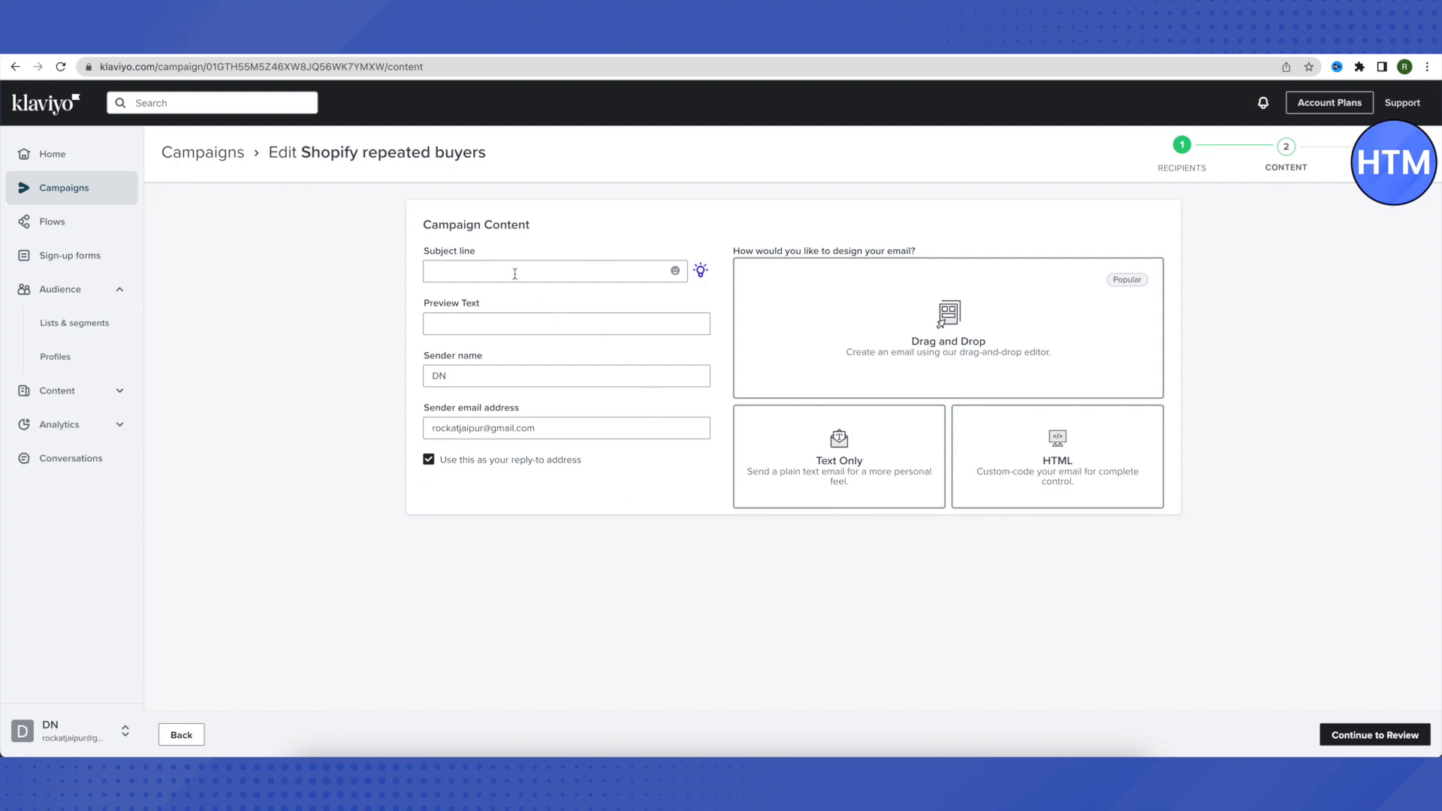
# - Start the Subject Line Assistant with campaign type Promotion and promotion type Product Promotion
pyautogui.click(701, 274)
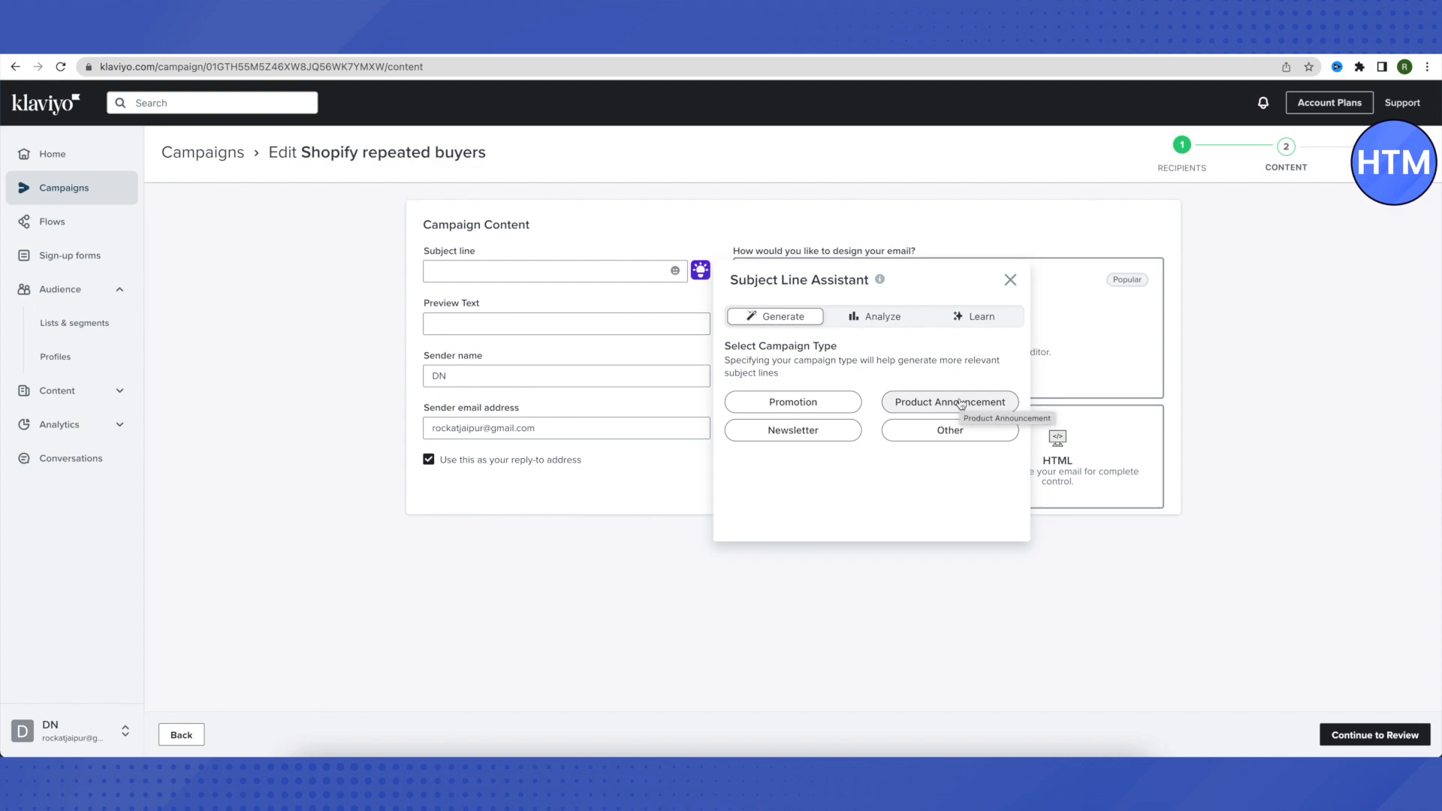
pyautogui.click(815, 410)
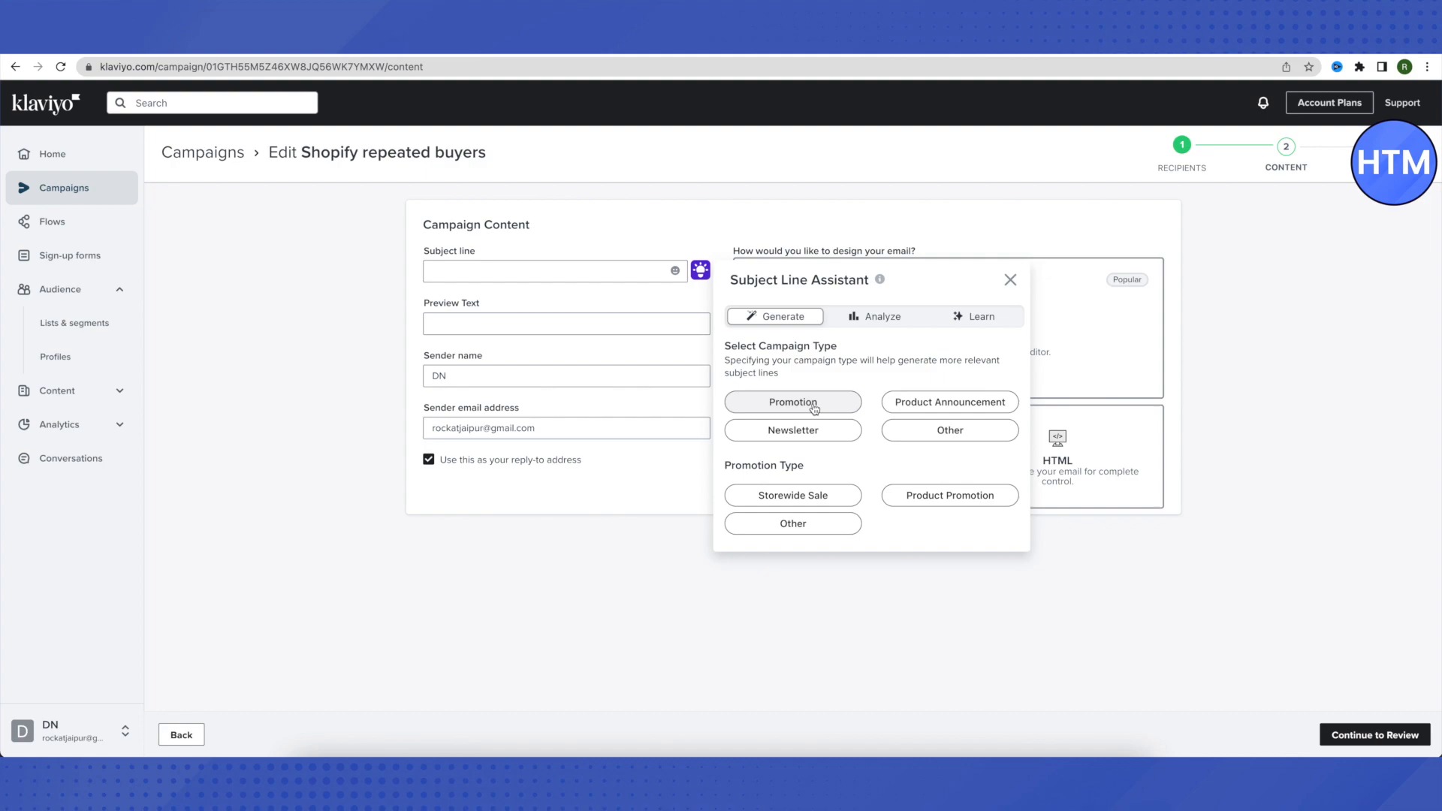
pyautogui.click(969, 494)
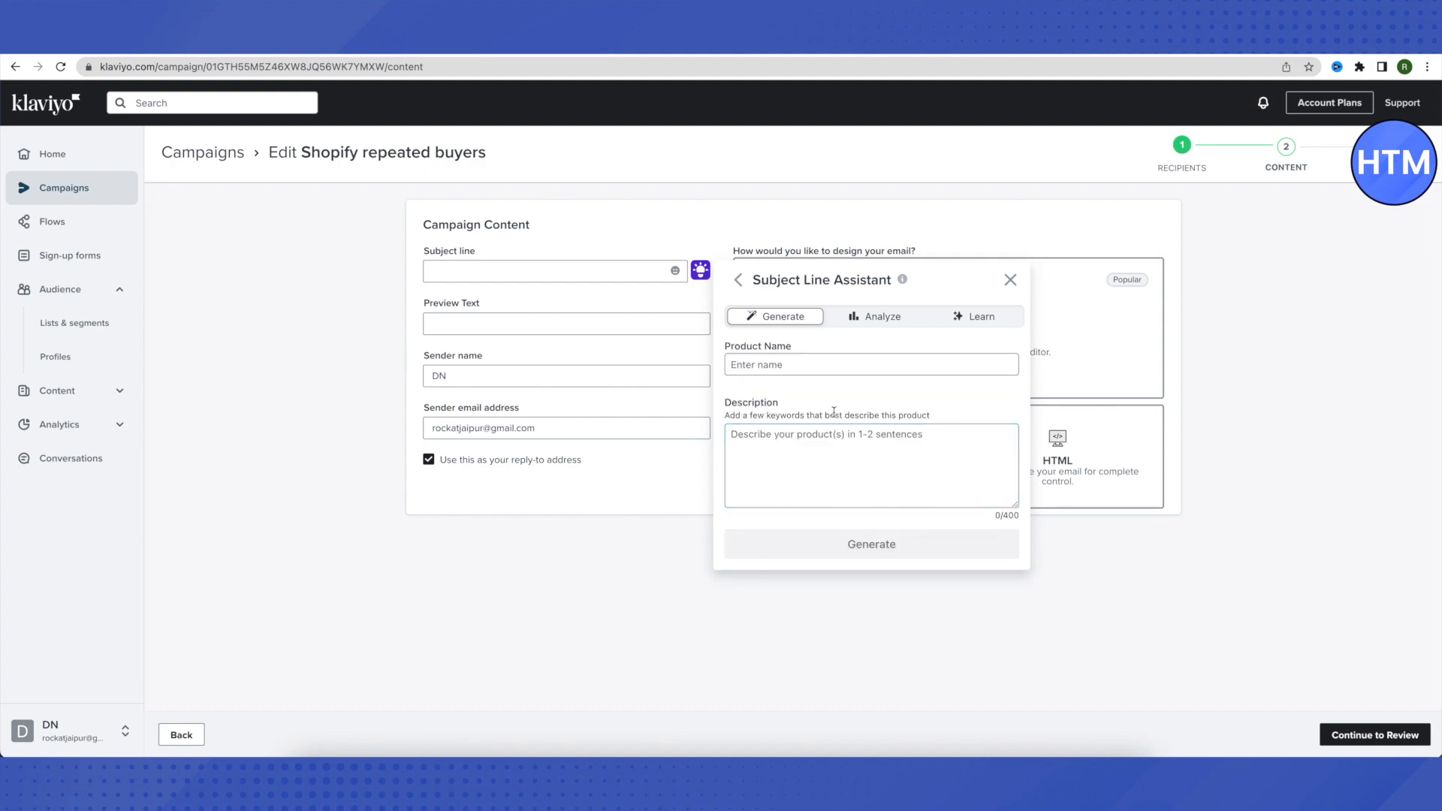
# - Generate subject lines for the product "DN Deodorants" with the description "Deo that helps keep you fresh for 24 hours"
pyautogui.click(780, 363)
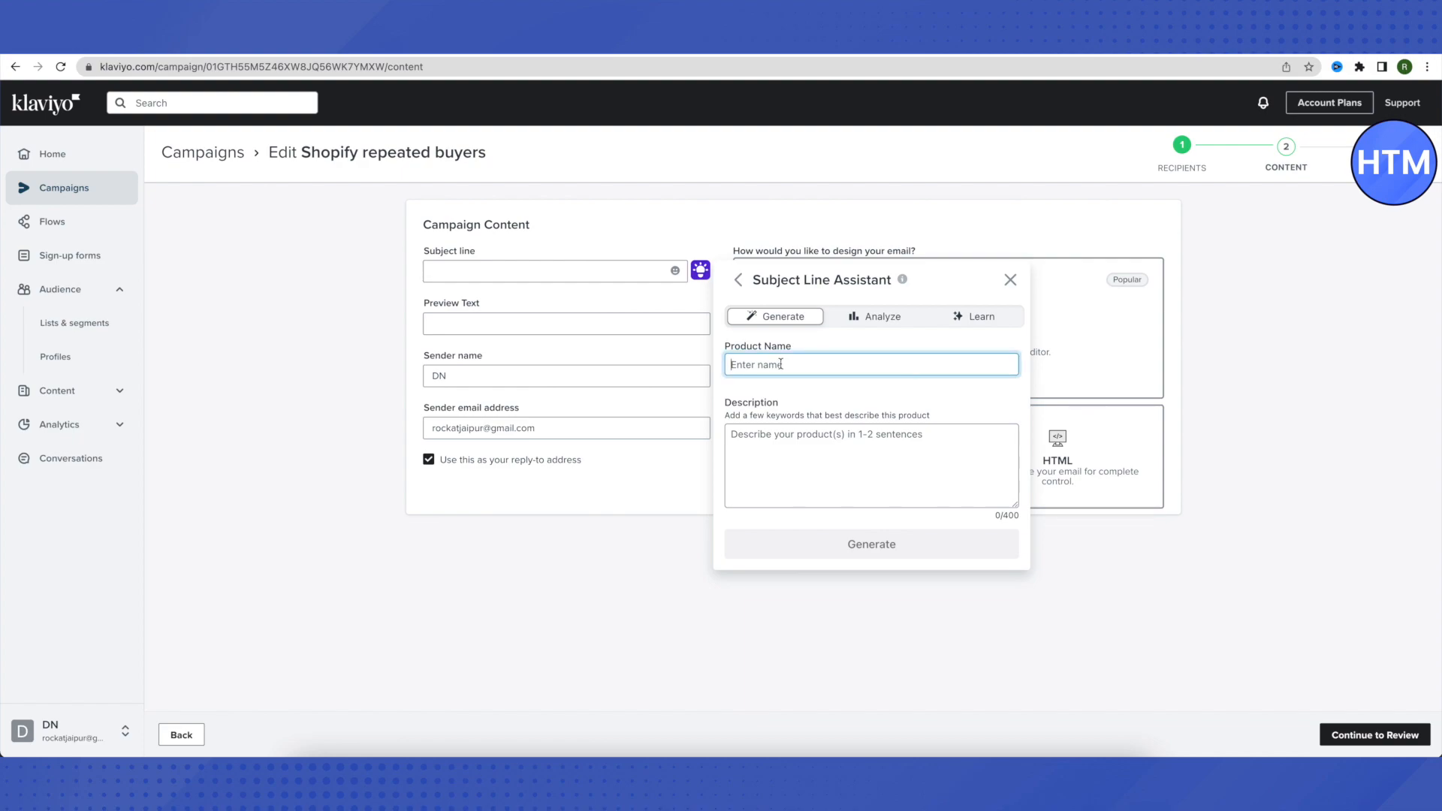
pyautogui.write('DN De')
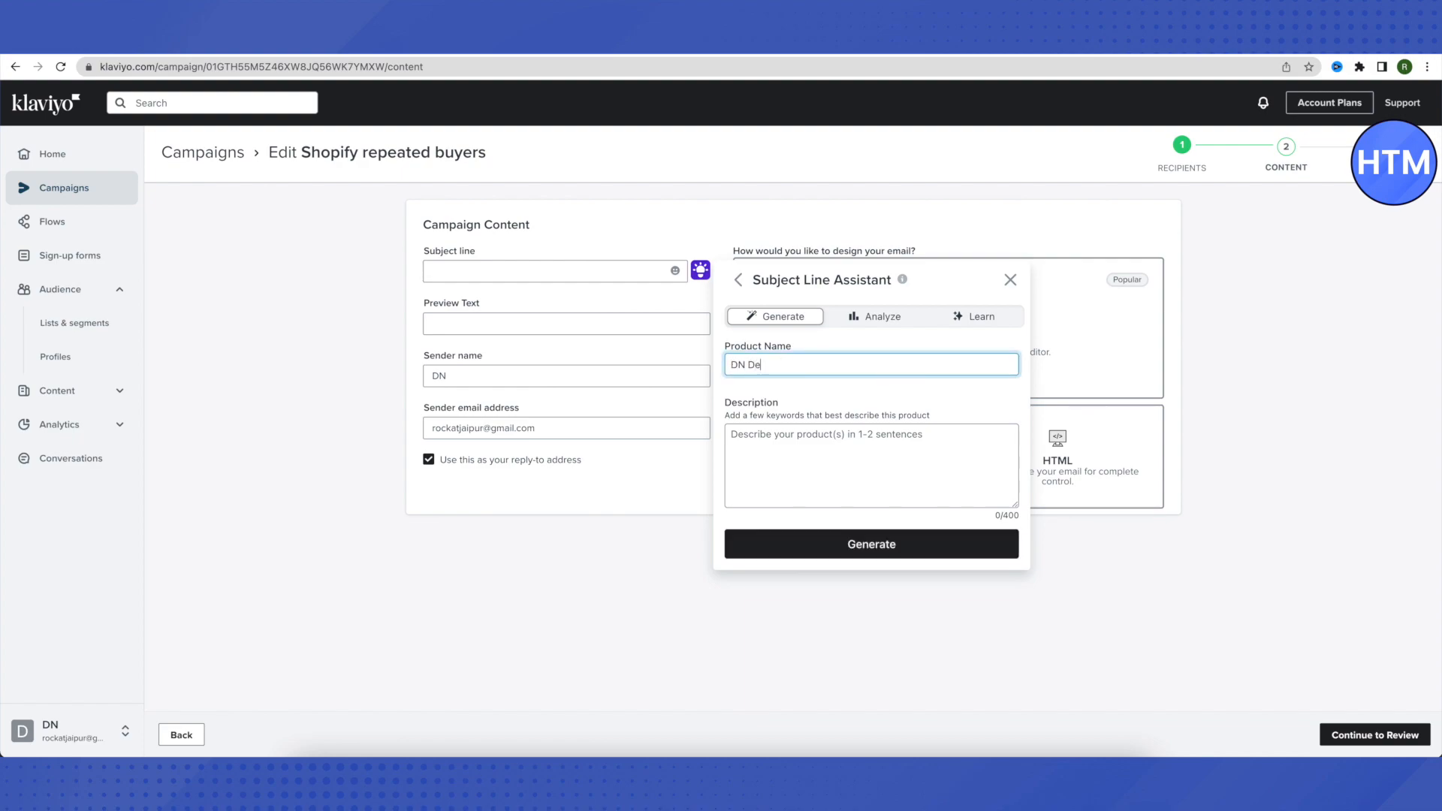
pyautogui.write('odorants')
pyautogui.click(775, 432)
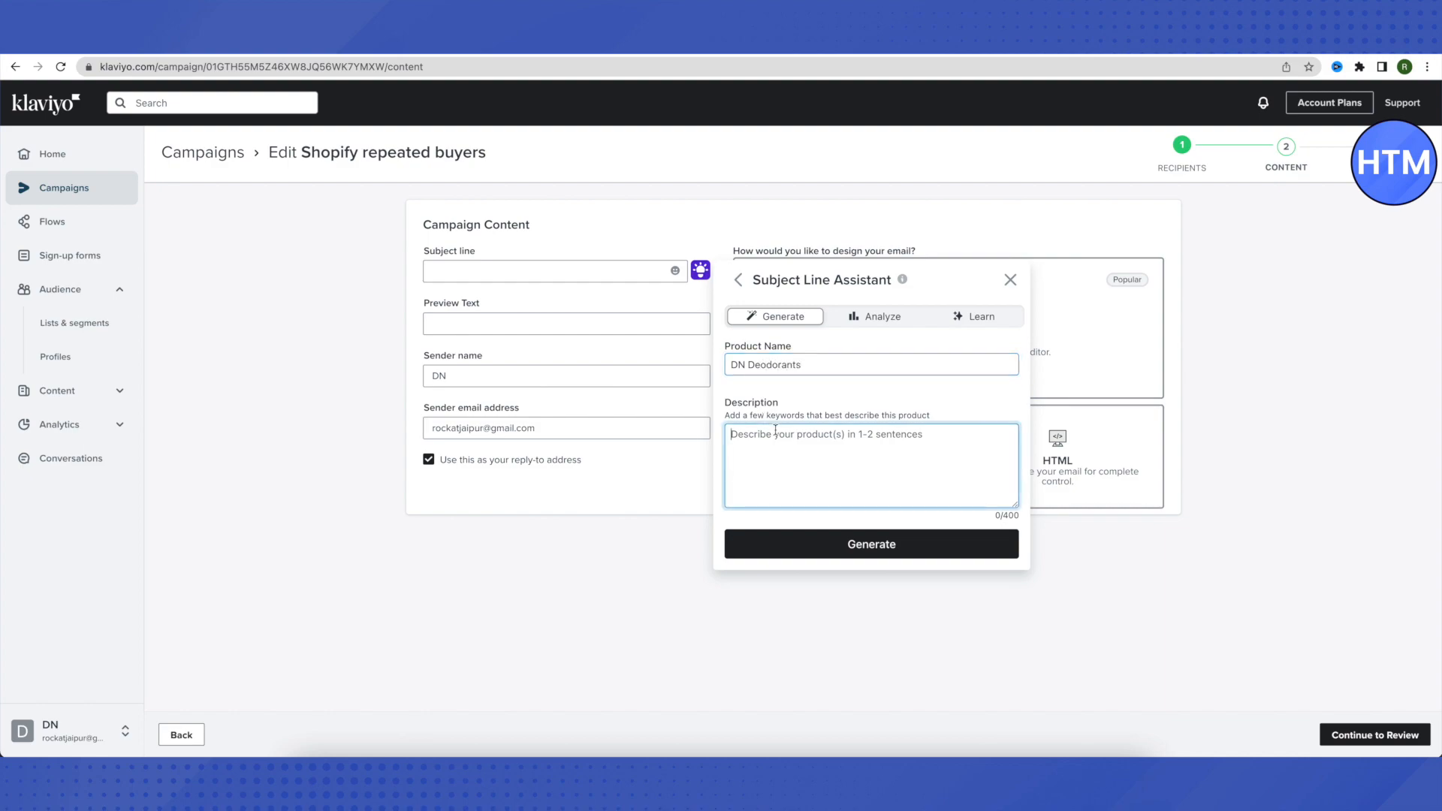
pyautogui.click(861, 548)
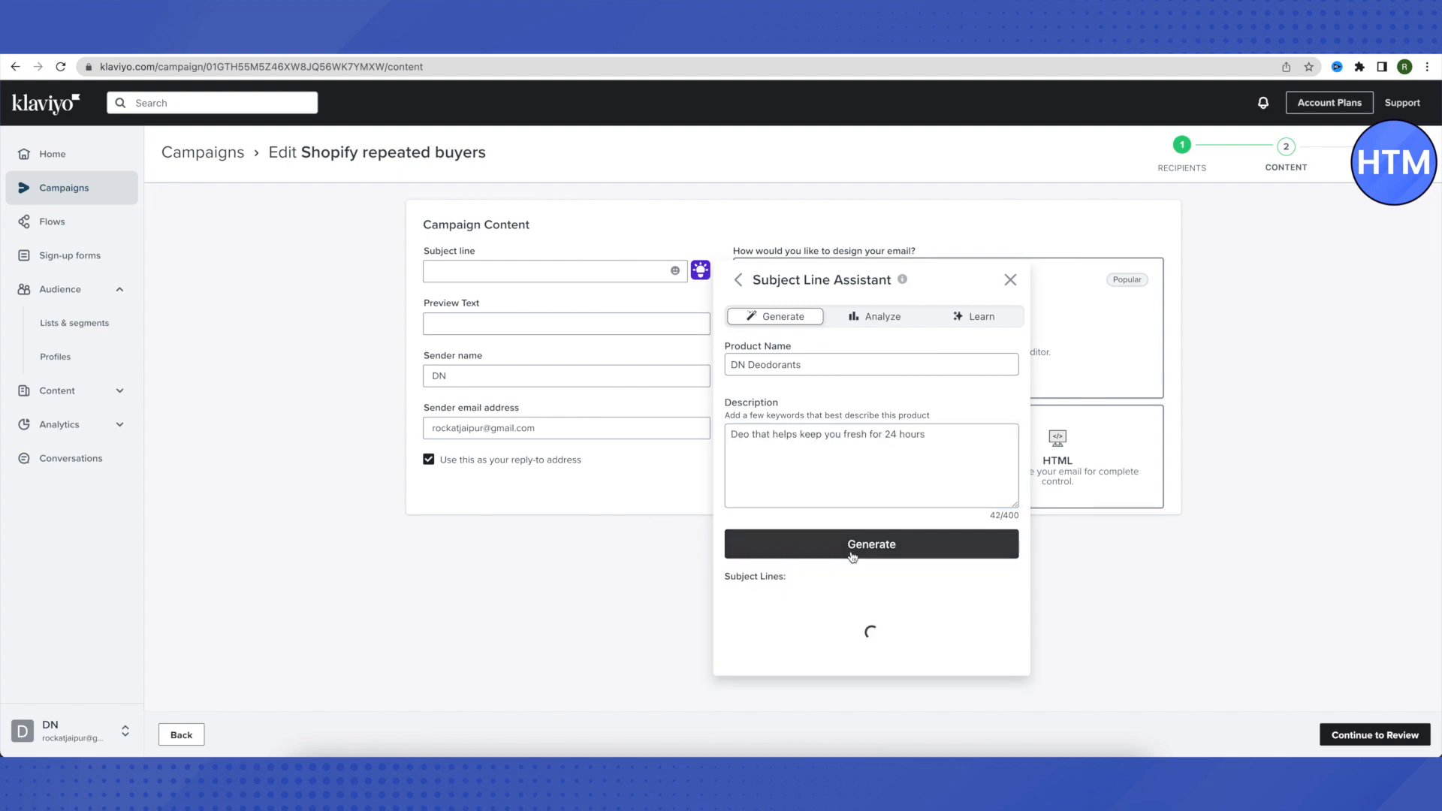
pyautogui.scroll(-1, 862, 549)
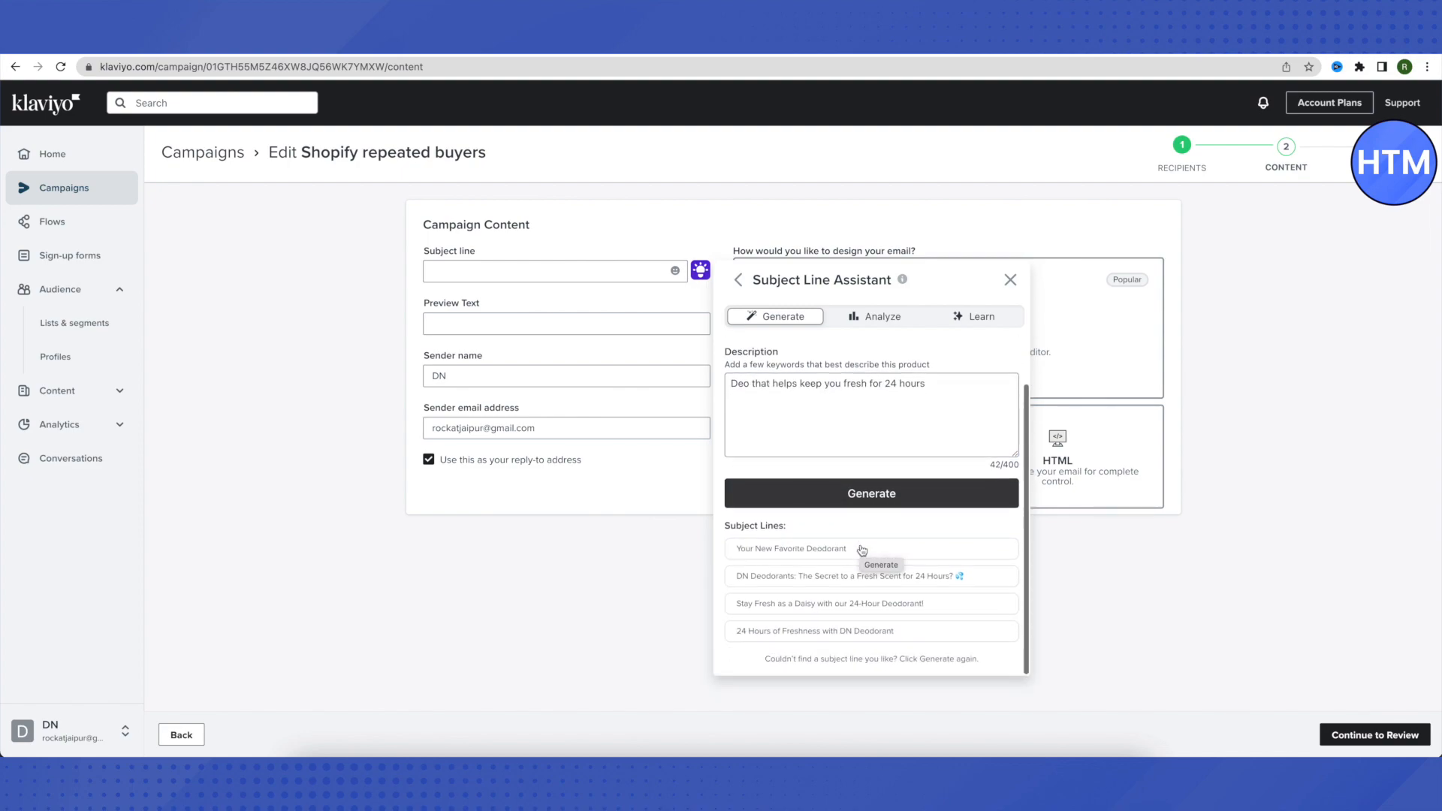
pyautogui.scroll(-1, 858, 592)
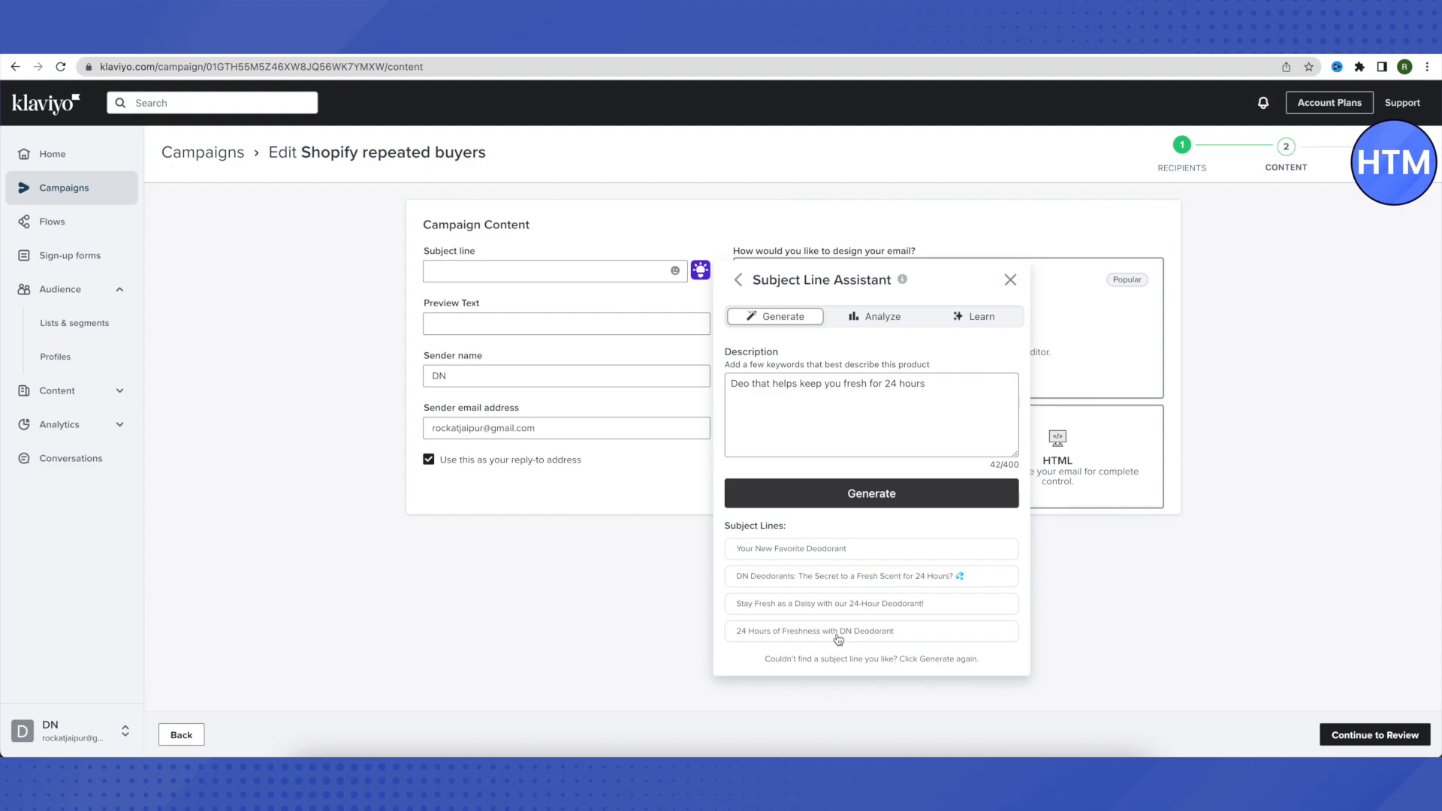
# - Use the suggested subject line "Stay Fresh as a Daisy with our 24-Hour Deodorant!" and choose the Drag and Drop email design
pyautogui.click(789, 604)
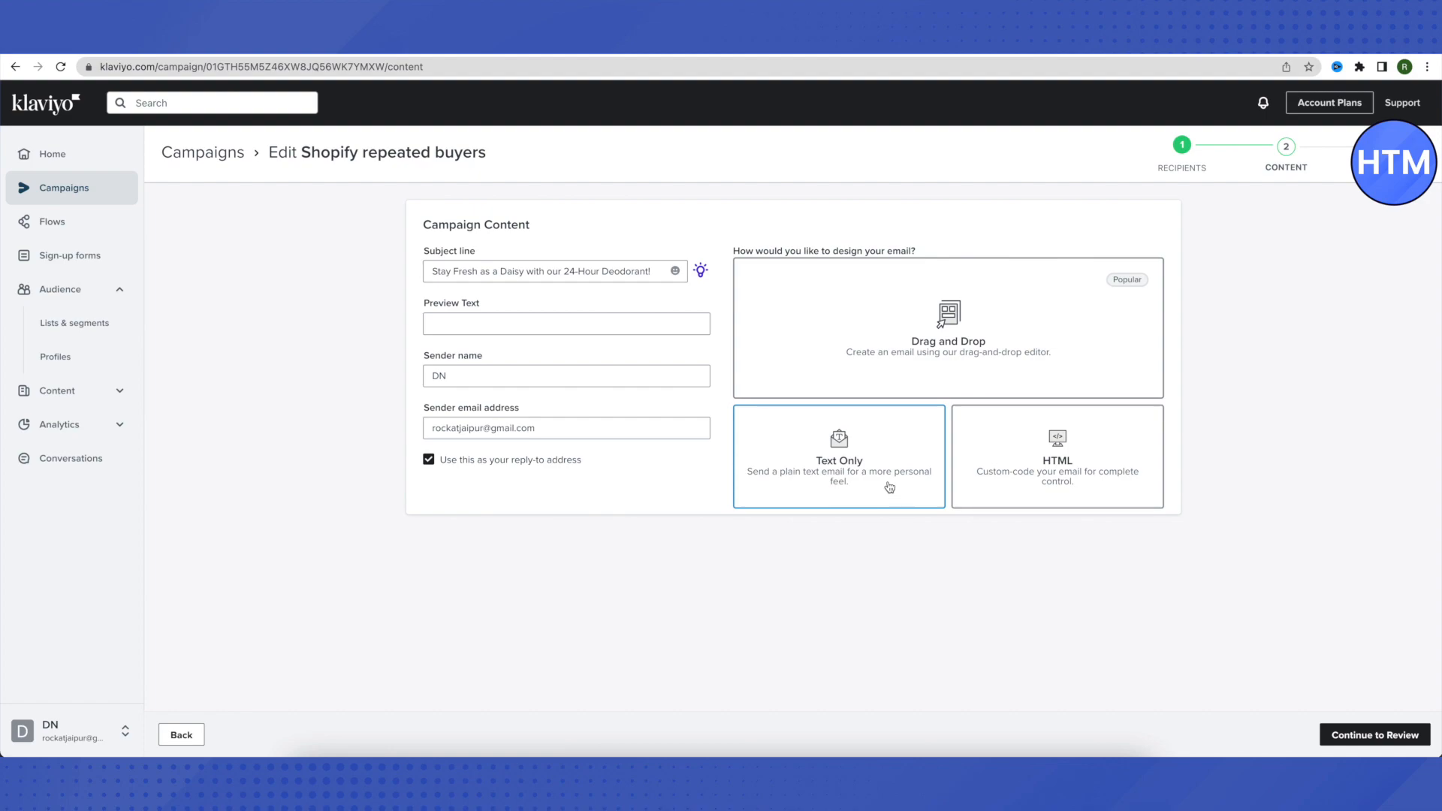
pyautogui.click(1015, 362)
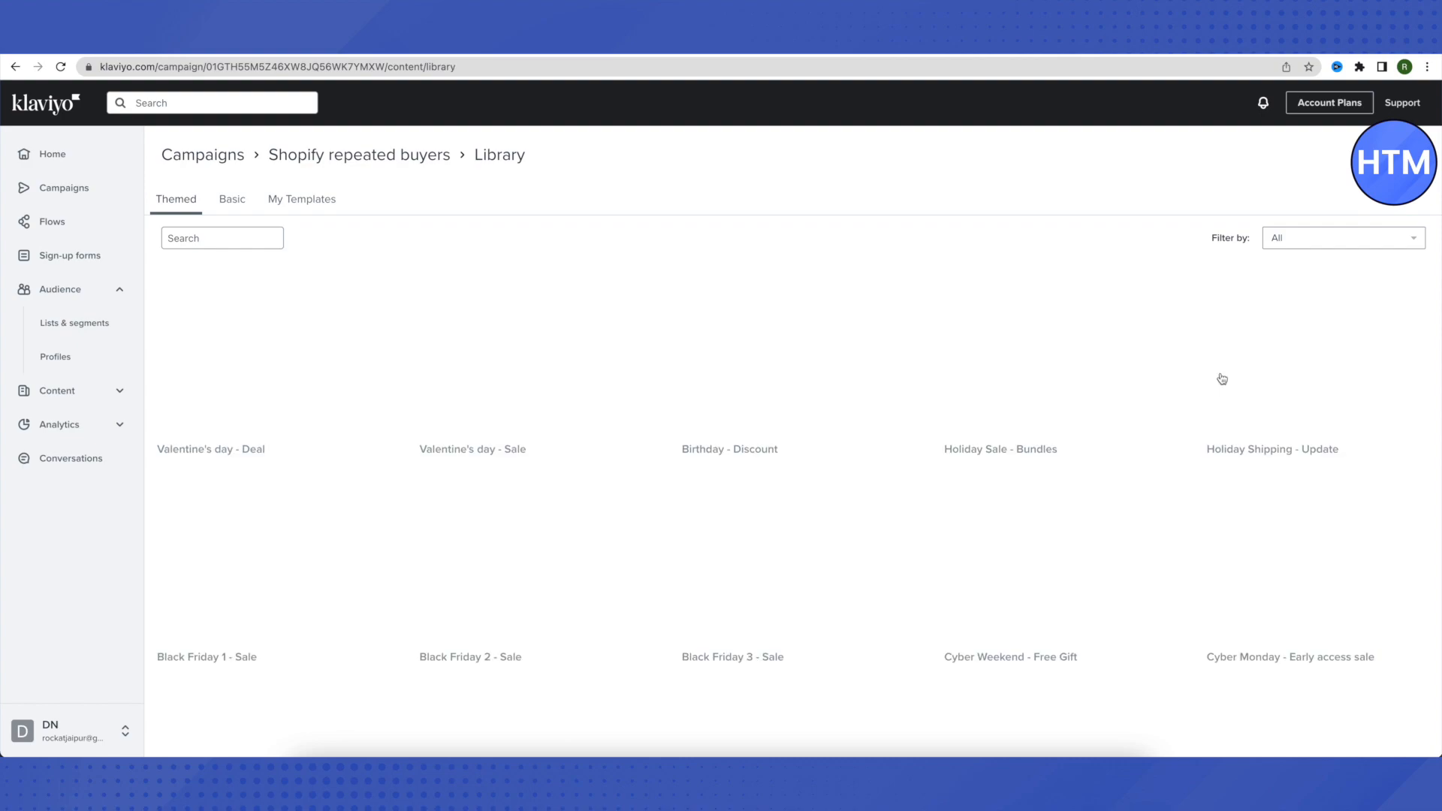
# - Browse the themed templates, preview "Black Friday 2 - Sale" and use it for the campaign email
pyautogui.scroll(-6, 640, 422)
pyautogui.scroll(6, 640, 422)
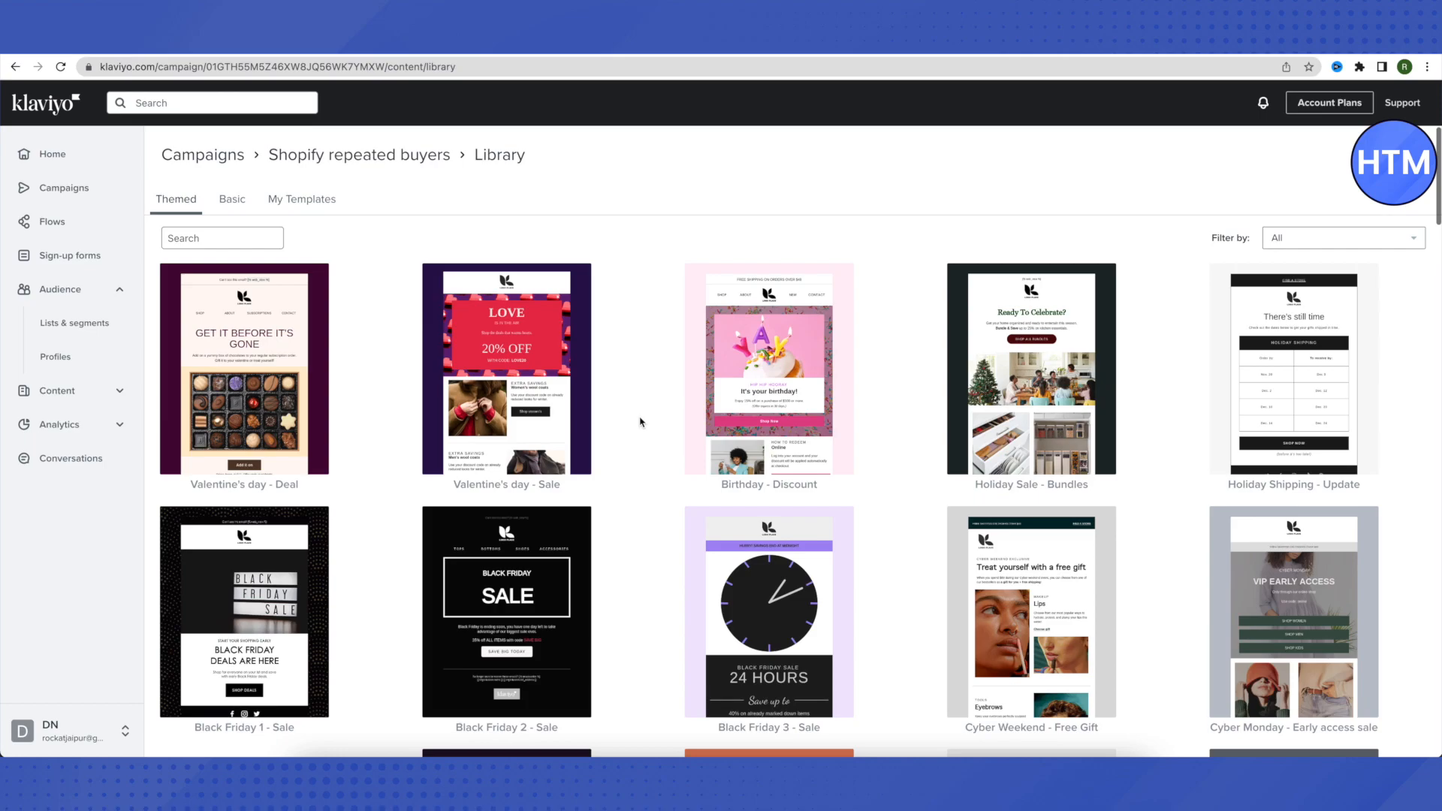
pyautogui.scroll(-5, 641, 420)
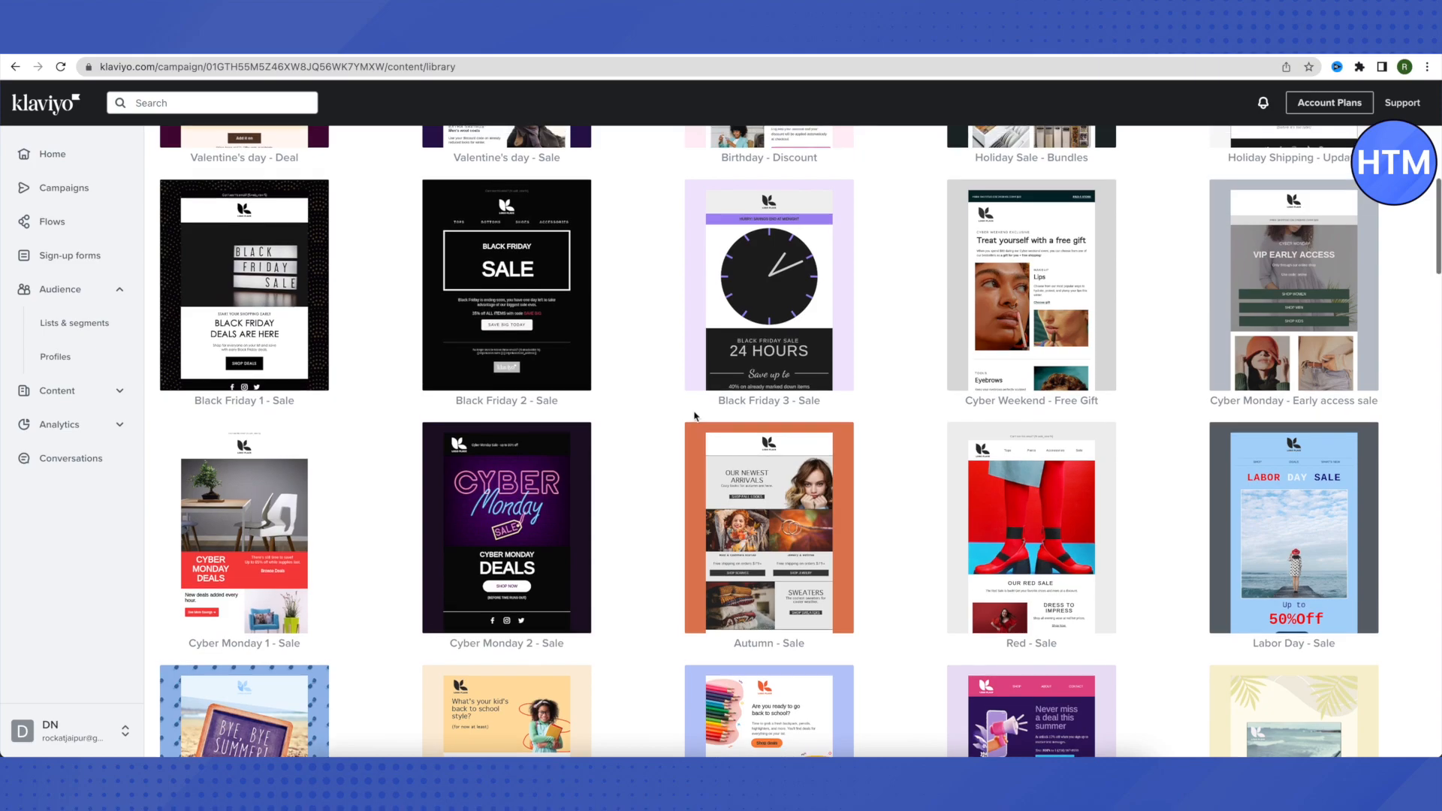
pyautogui.scroll(3, 695, 416)
pyautogui.scroll(1, 811, 413)
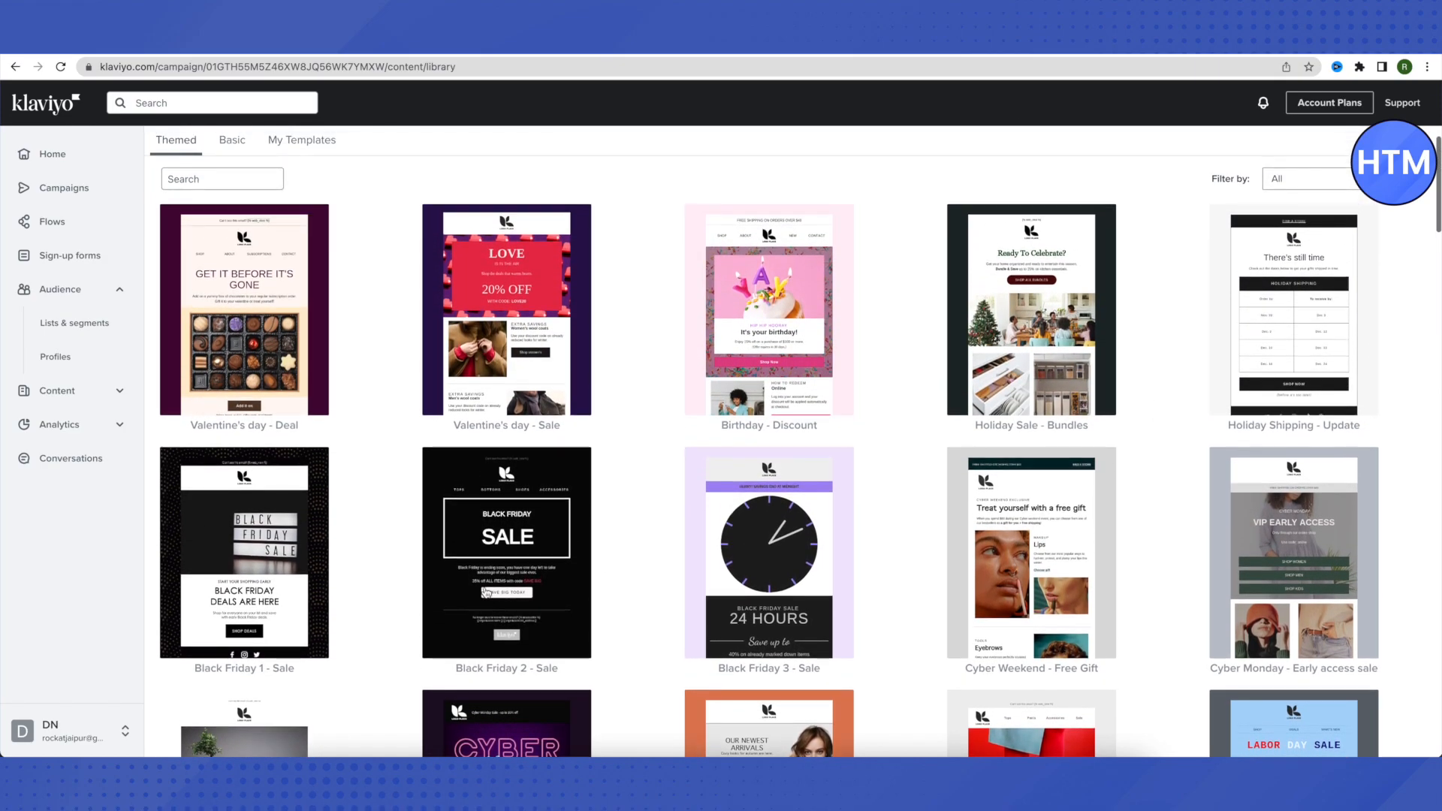
pyautogui.click(488, 591)
pyautogui.scroll(-3, 775, 553)
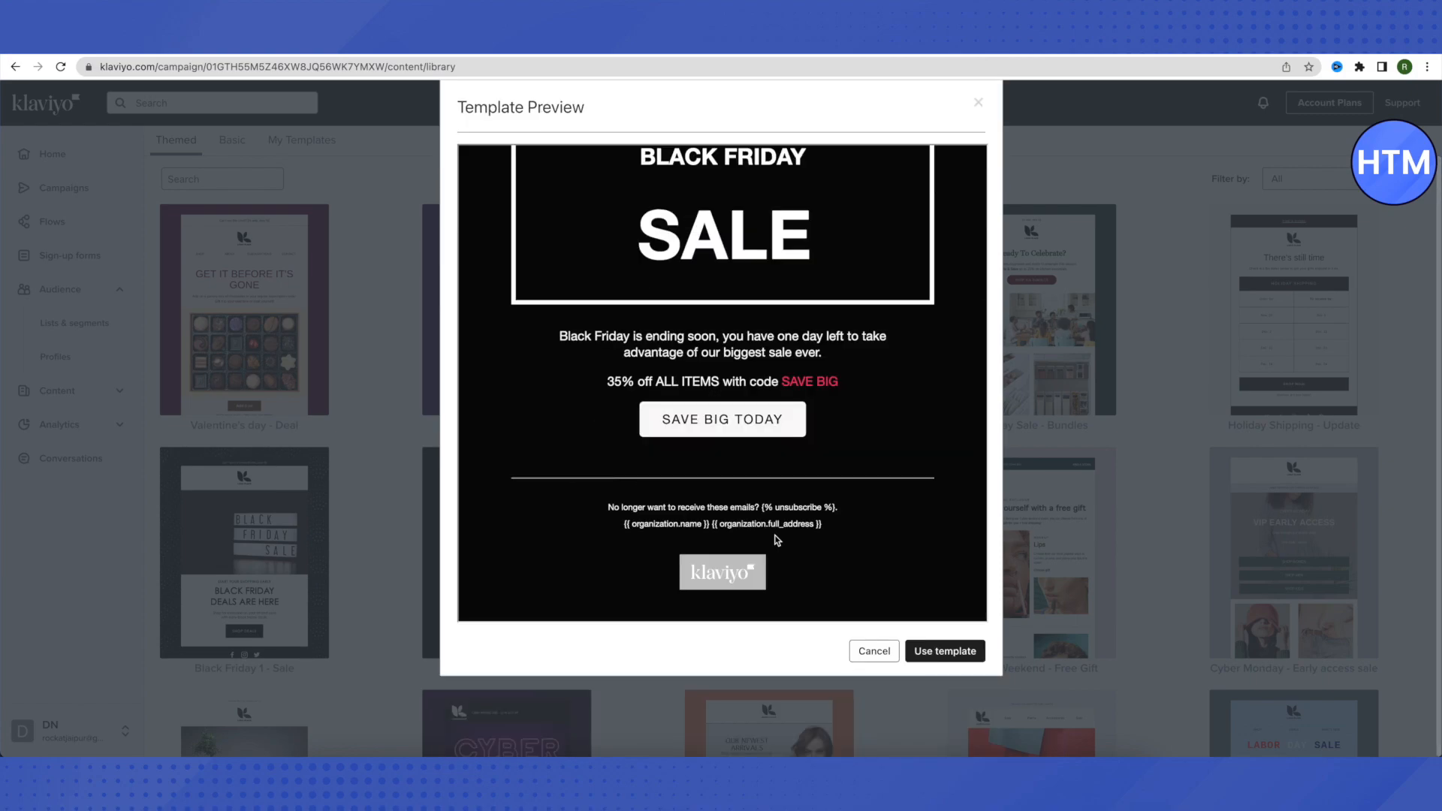
pyautogui.scroll(5, 776, 539)
pyautogui.scroll(-3, 776, 539)
pyautogui.scroll(3, 776, 539)
pyautogui.scroll(-2, 776, 539)
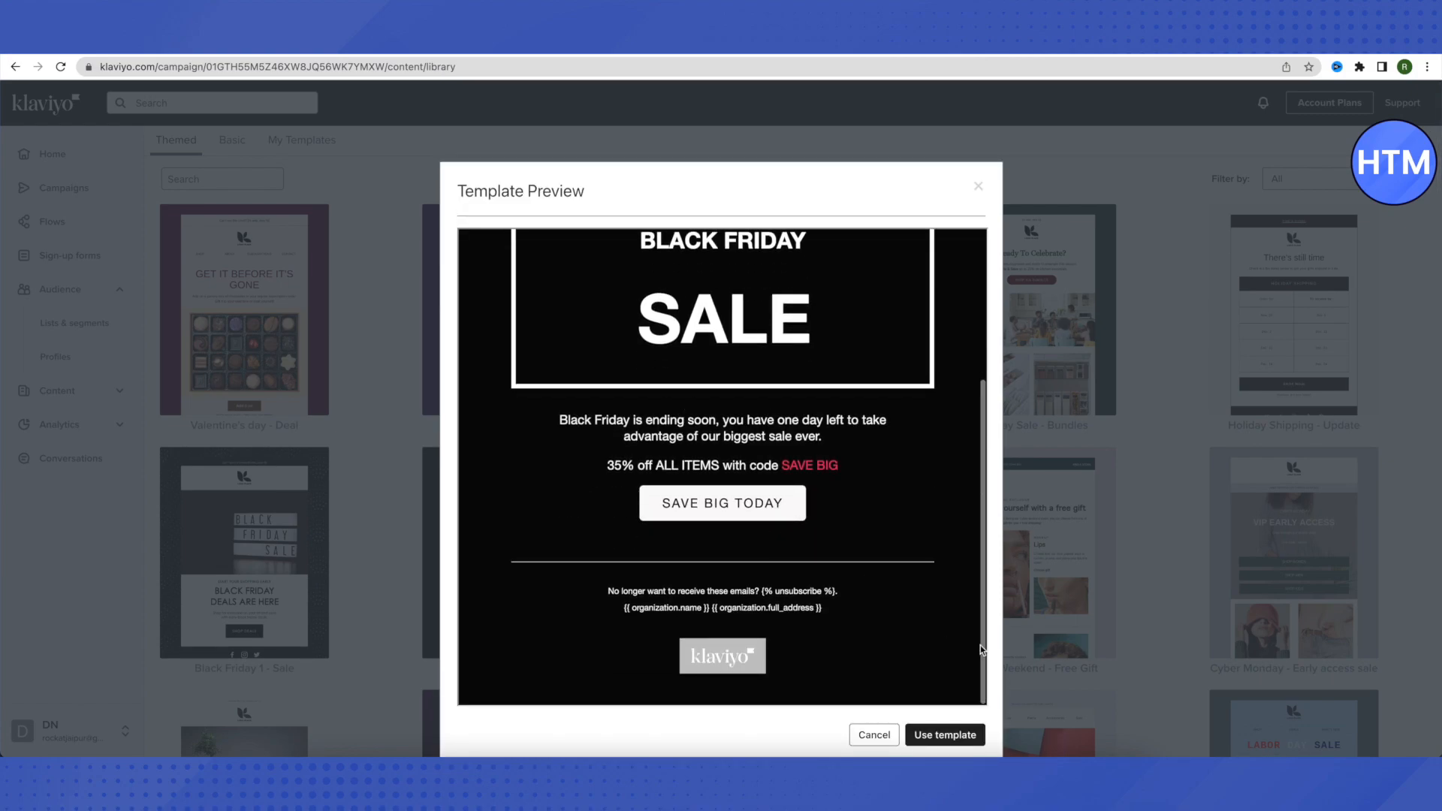
pyautogui.click(944, 741)
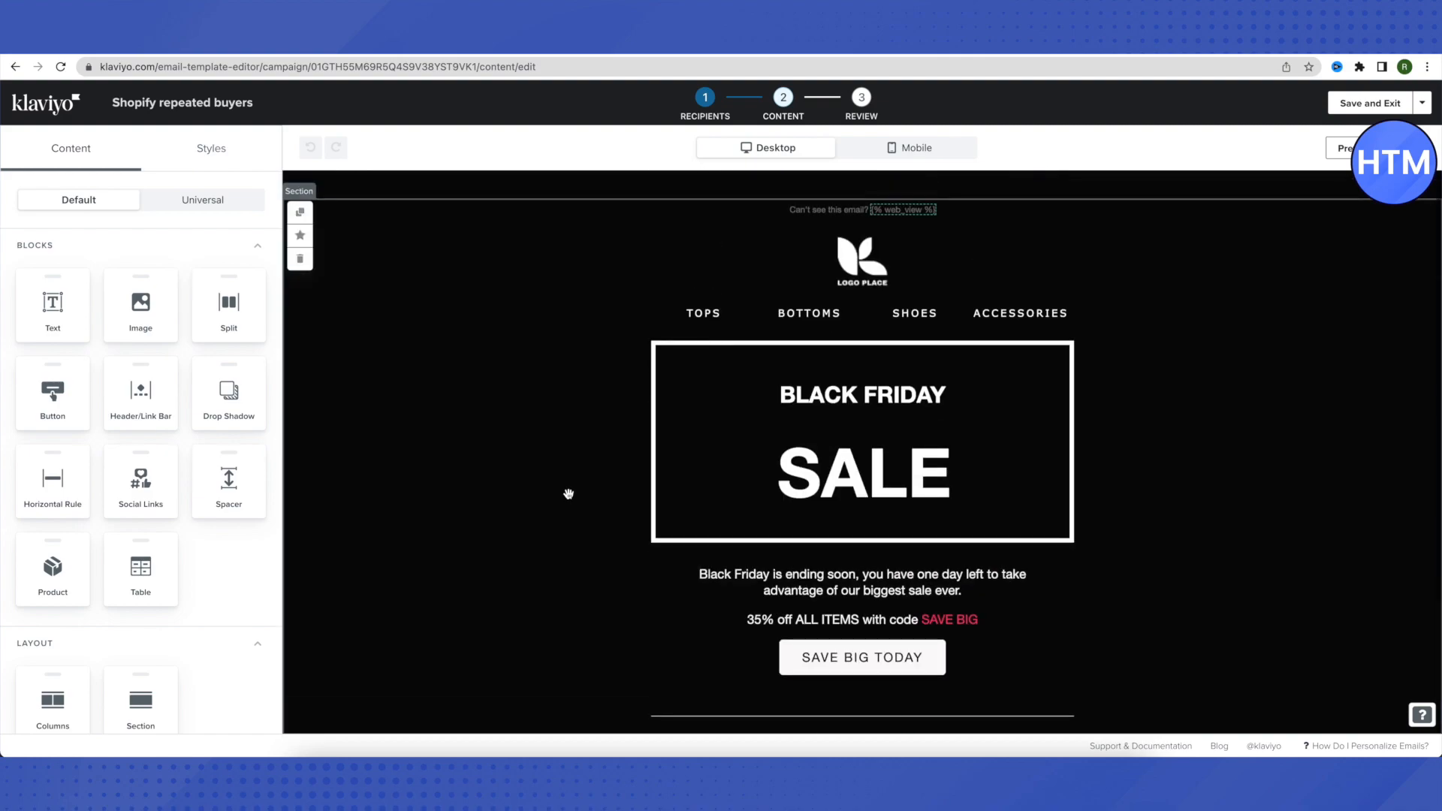
# - Open the Header/Link Bar block's settings and try left and right logo alignment, returning the logo to centered
pyautogui.click(860, 277)
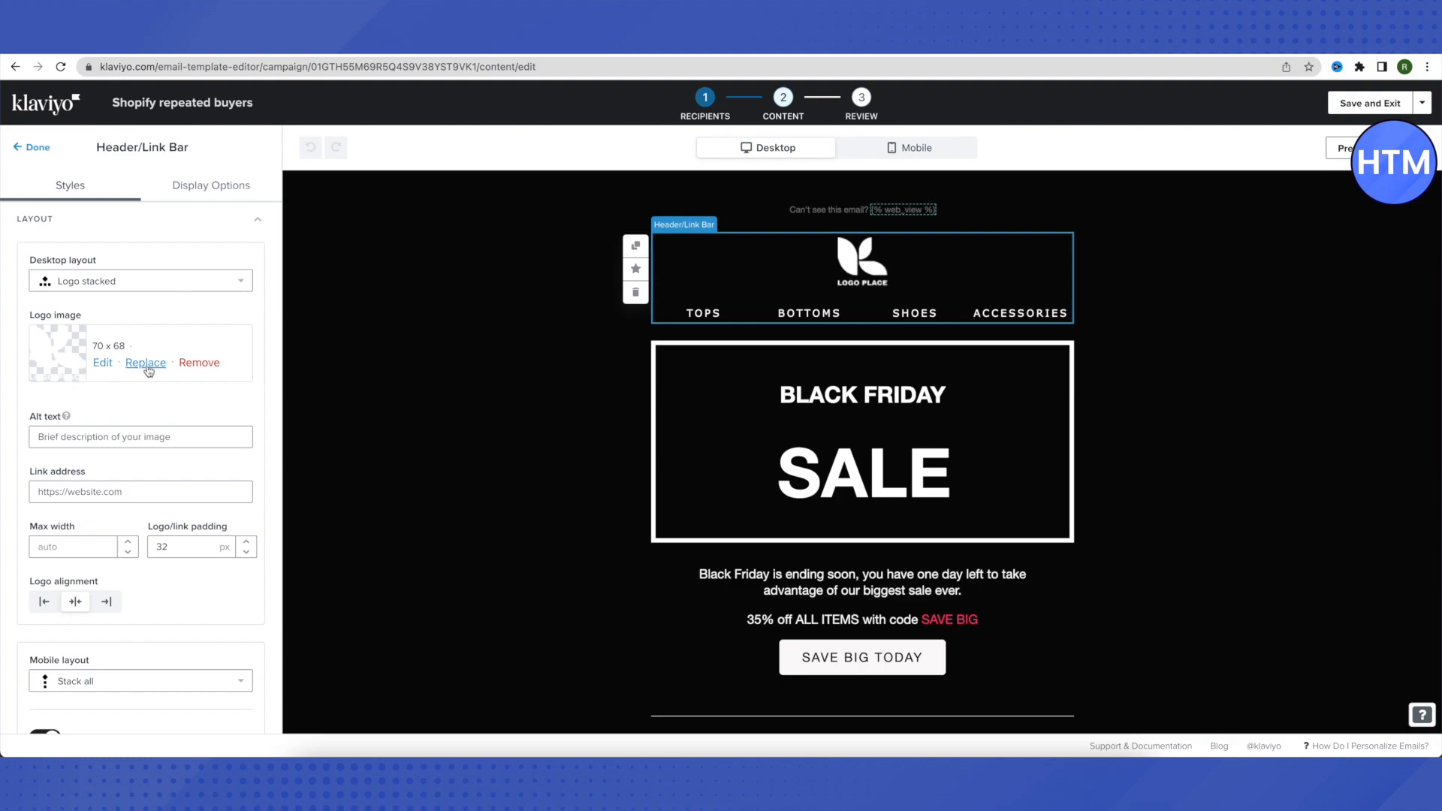
pyautogui.scroll(-7, 151, 371)
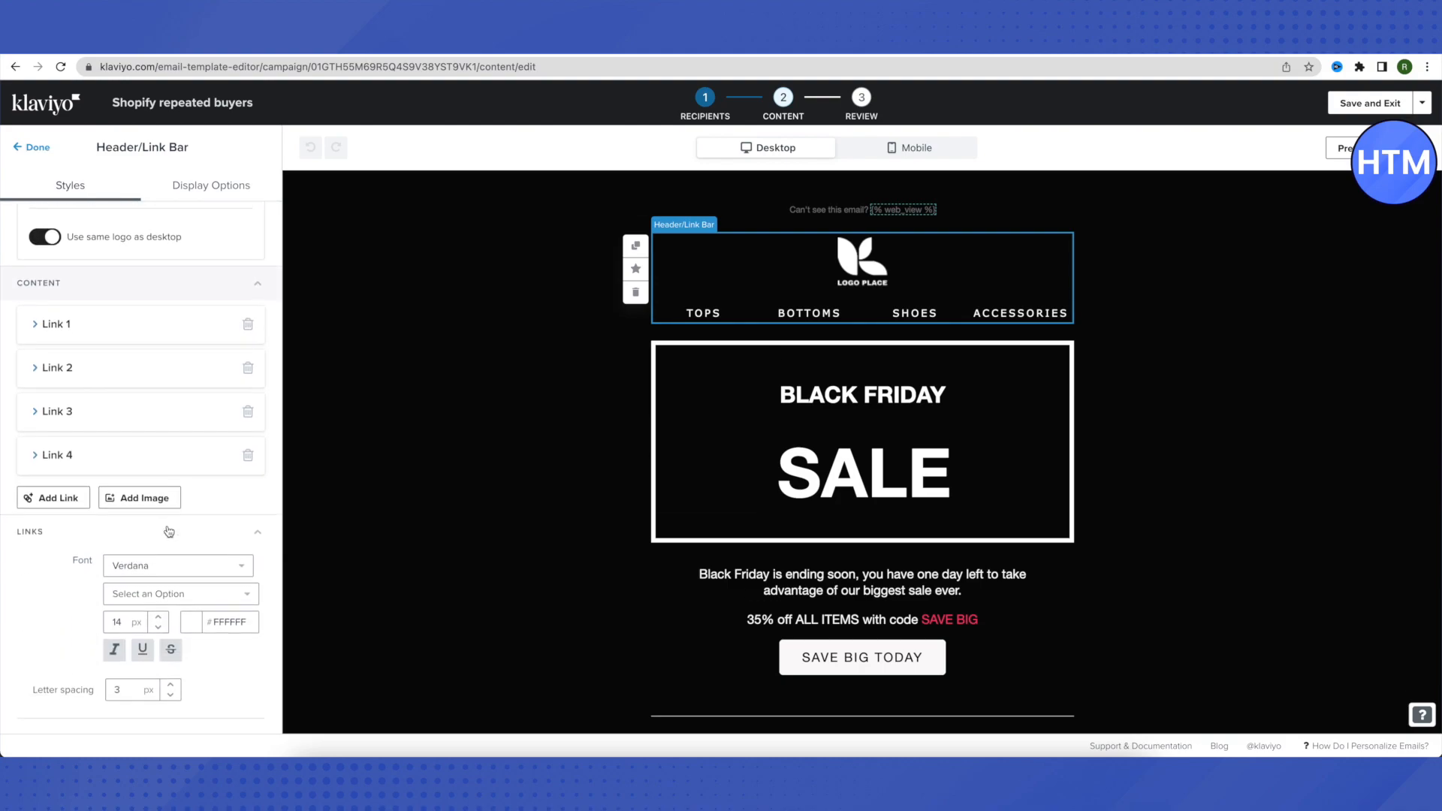
pyautogui.scroll(6, 94, 426)
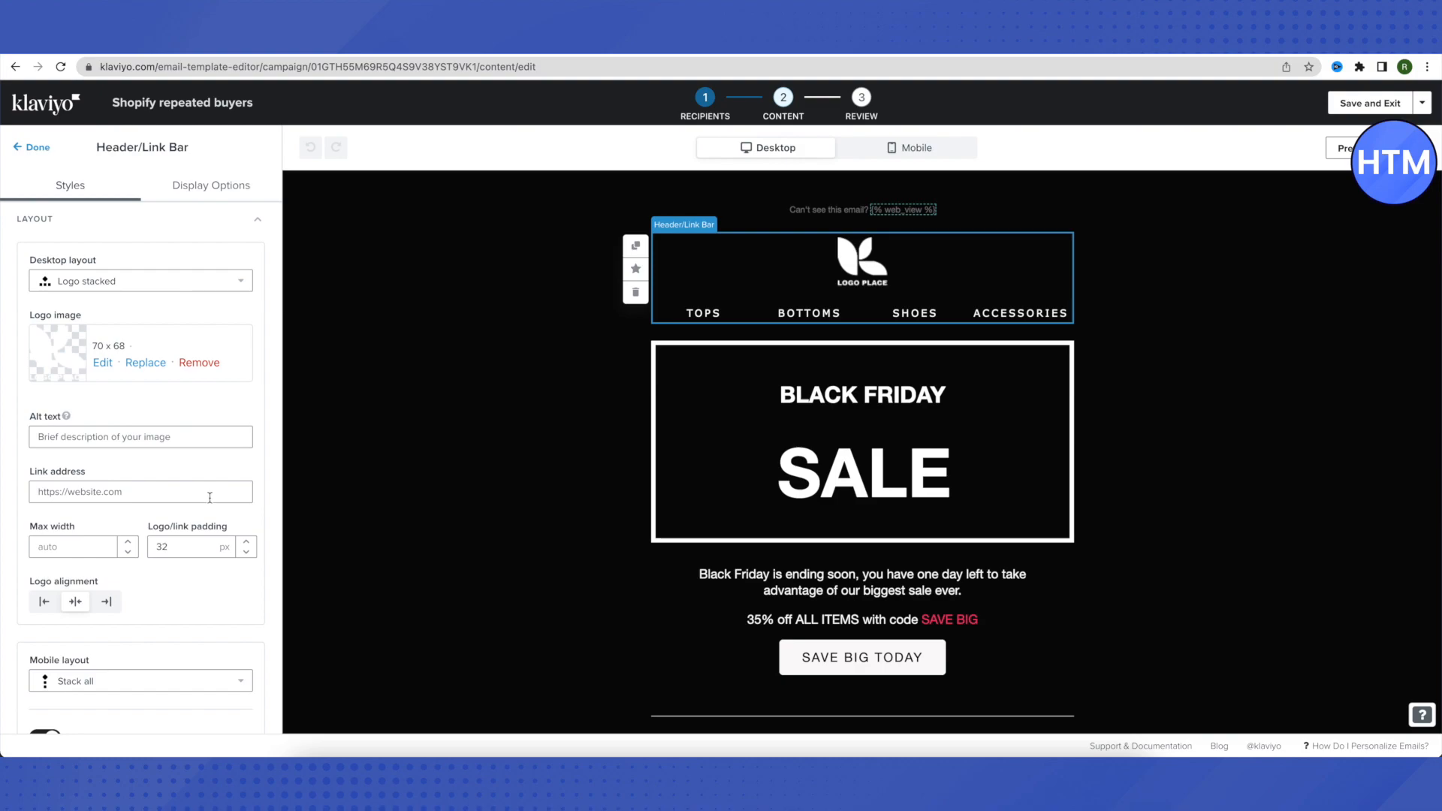
pyautogui.scroll(-3, 90, 450)
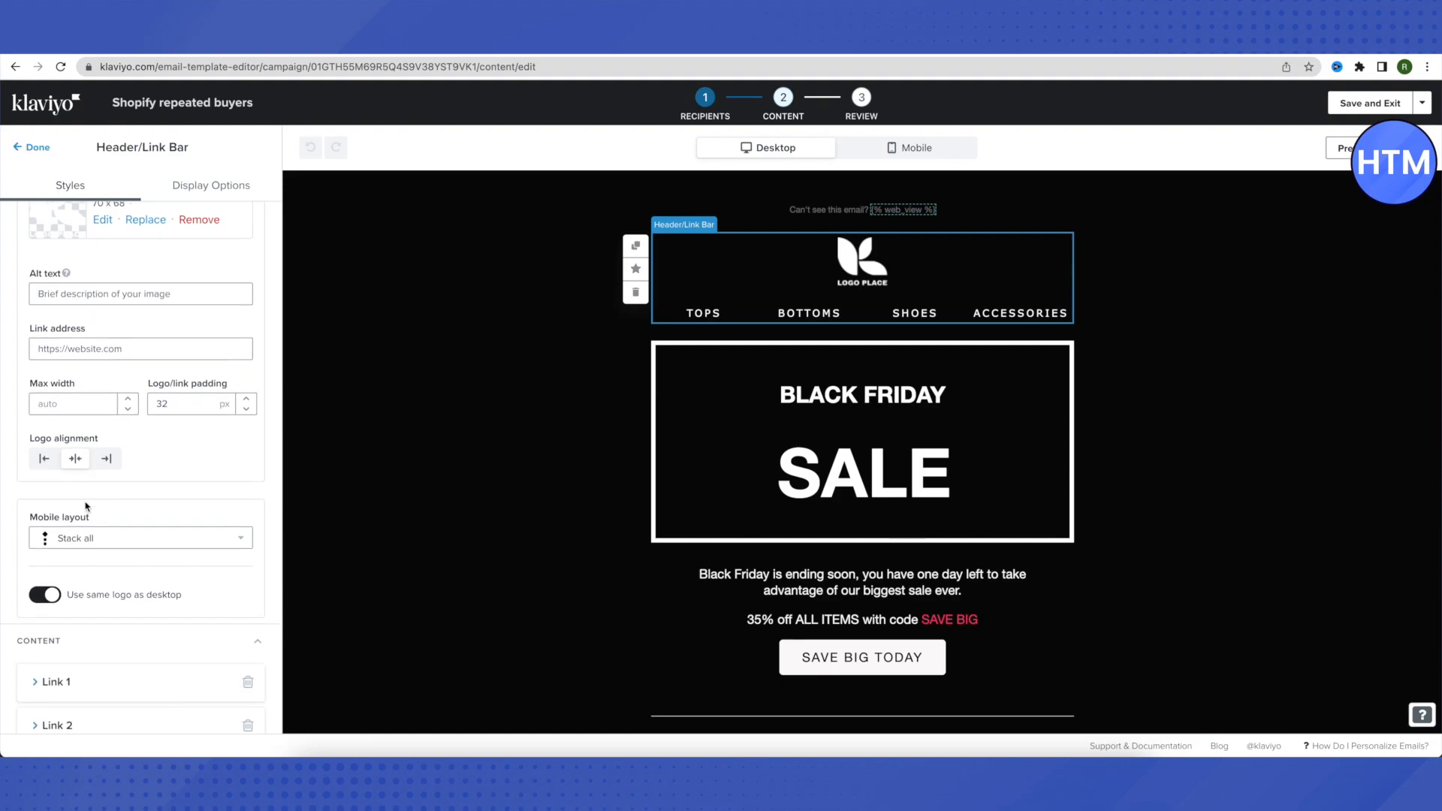
pyautogui.click(43, 441)
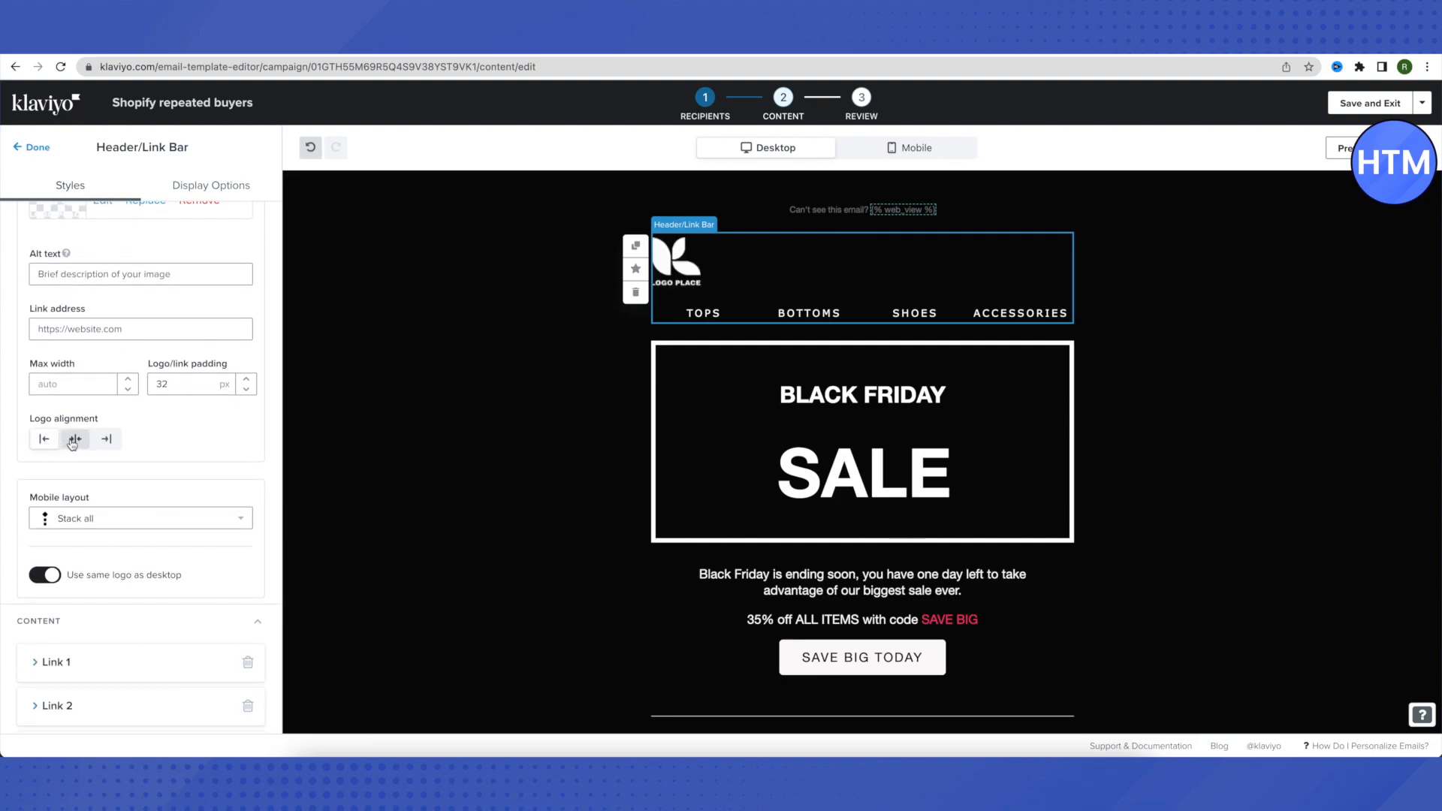
pyautogui.click(75, 439)
pyautogui.click(105, 438)
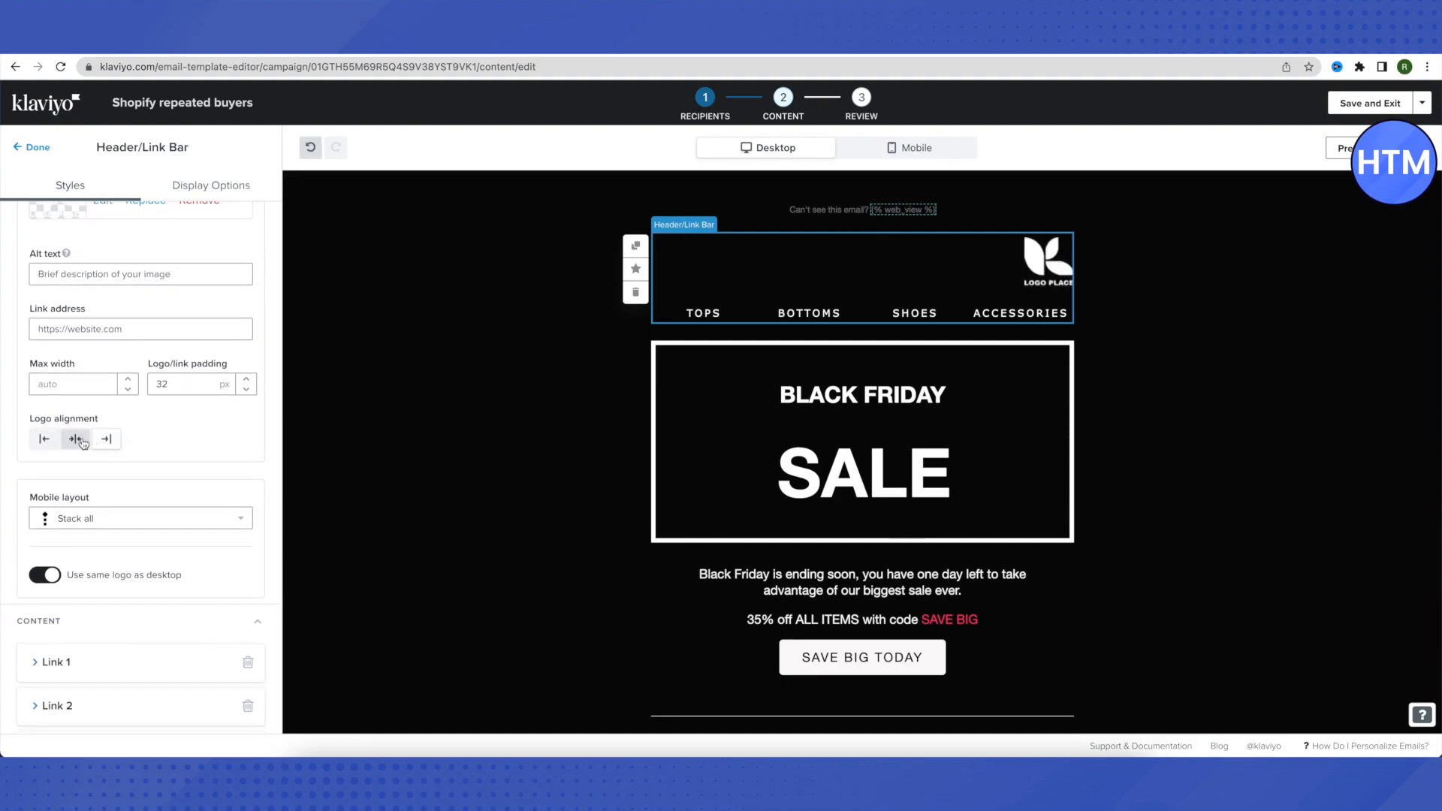
pyautogui.click(75, 439)
# - Look through the header bar's link, font and layout settings
pyautogui.scroll(-6, 142, 458)
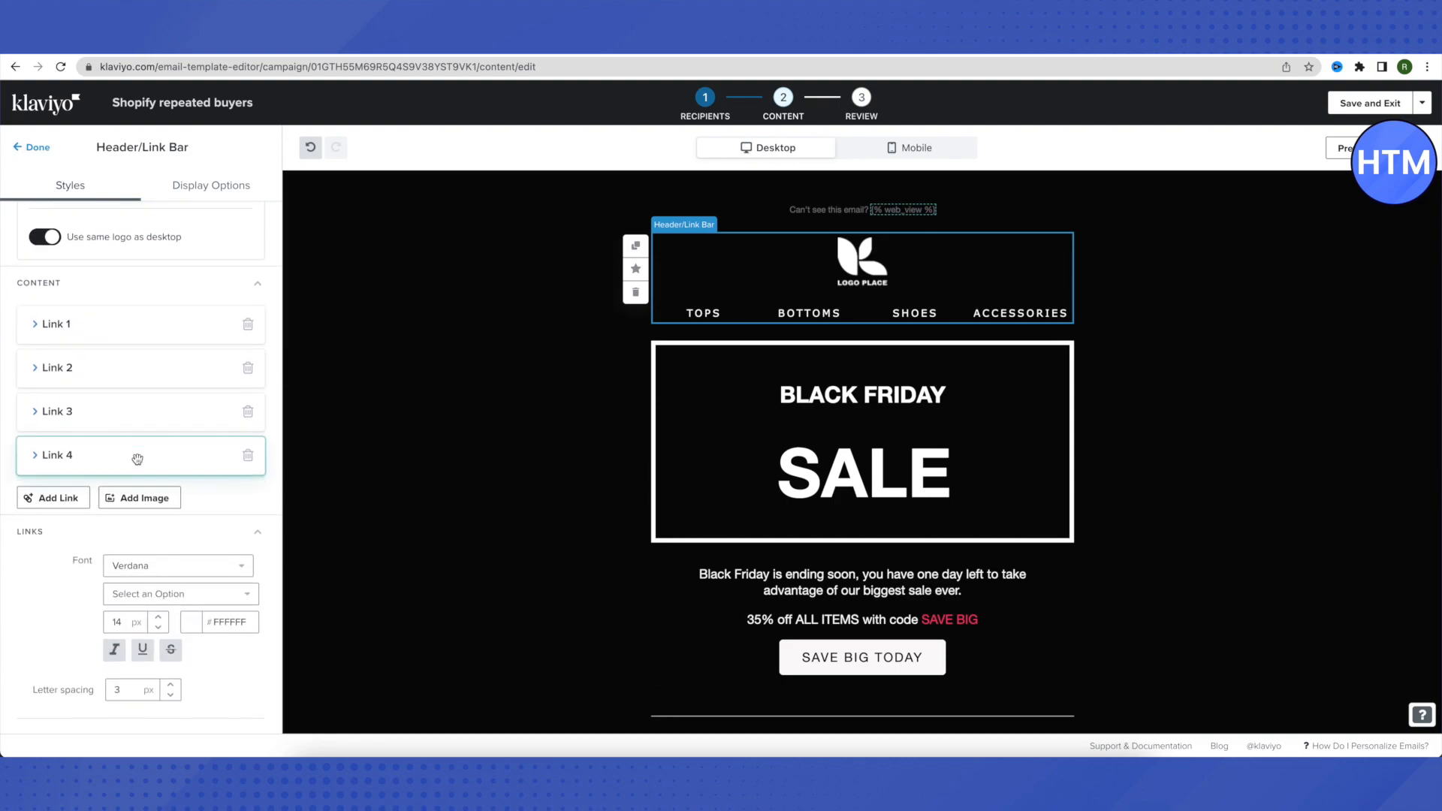
pyautogui.scroll(2, 139, 465)
pyautogui.scroll(-5, 139, 465)
pyautogui.scroll(8, 137, 459)
pyautogui.scroll(3, 137, 459)
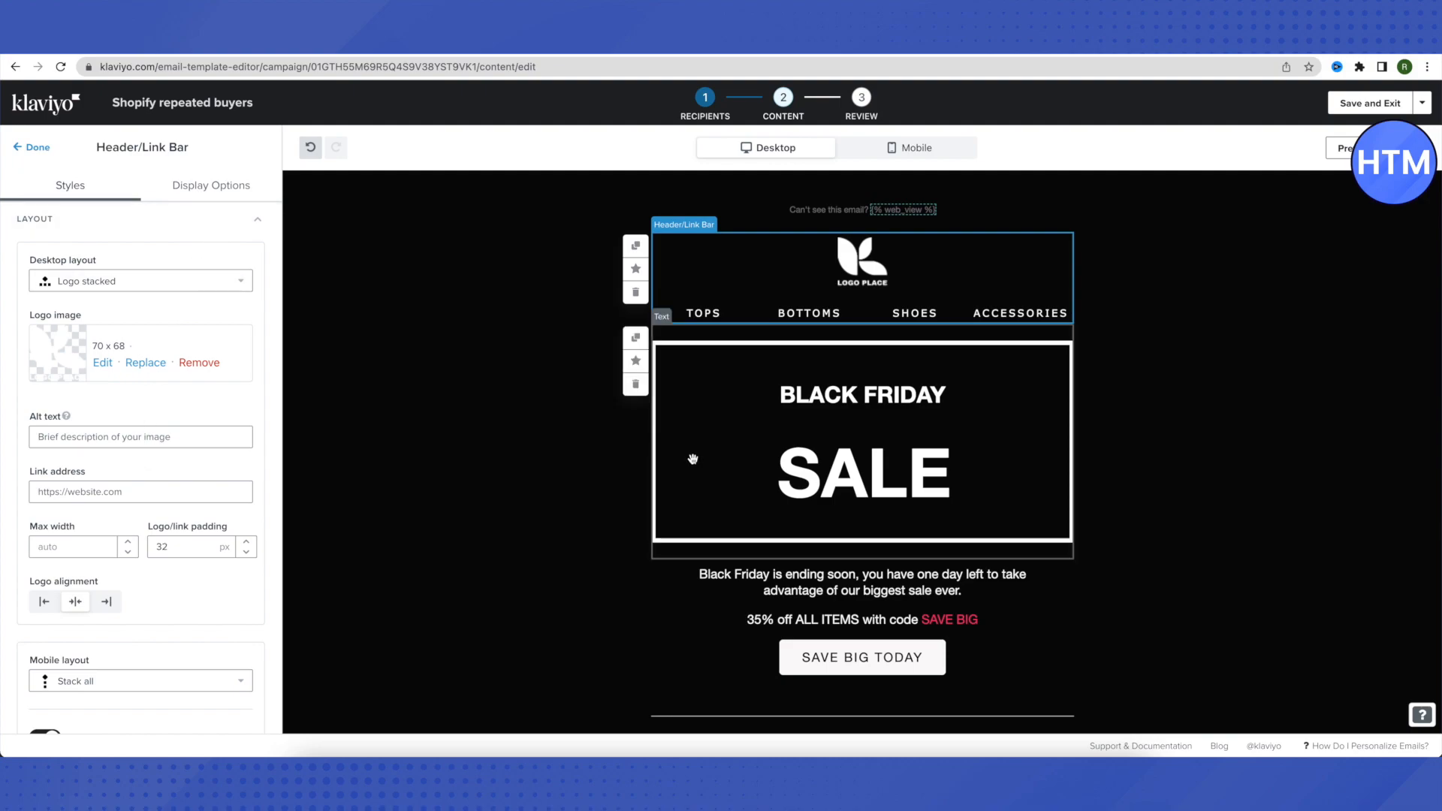
# - Examine the settings of the Black Friday Sale text block, the unsubscribe text block and the Klaviyo branding block
pyautogui.click(768, 463)
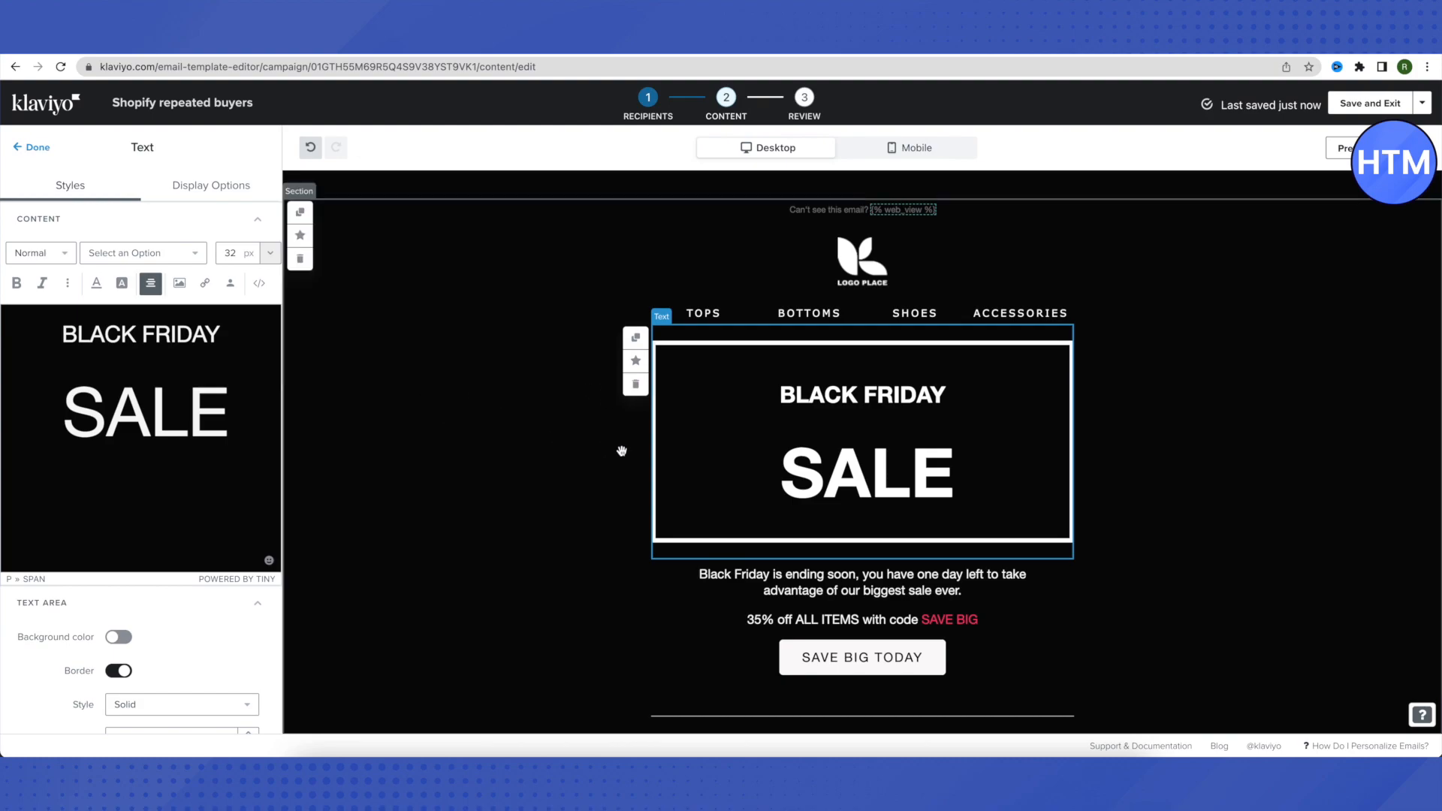
pyautogui.scroll(-3, 171, 417)
pyautogui.scroll(-3, 175, 423)
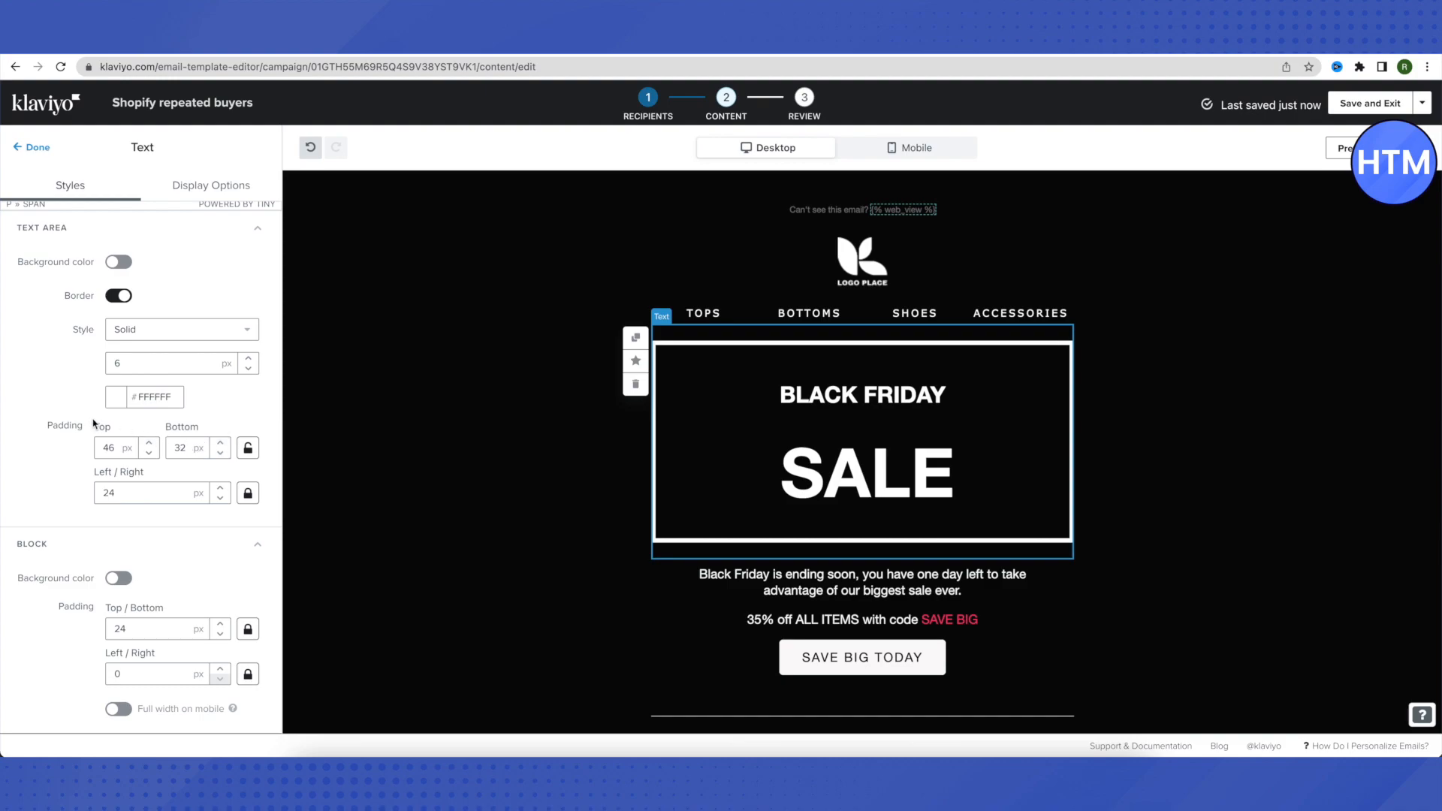
pyautogui.scroll(5, 94, 423)
pyautogui.scroll(-1, 1159, 541)
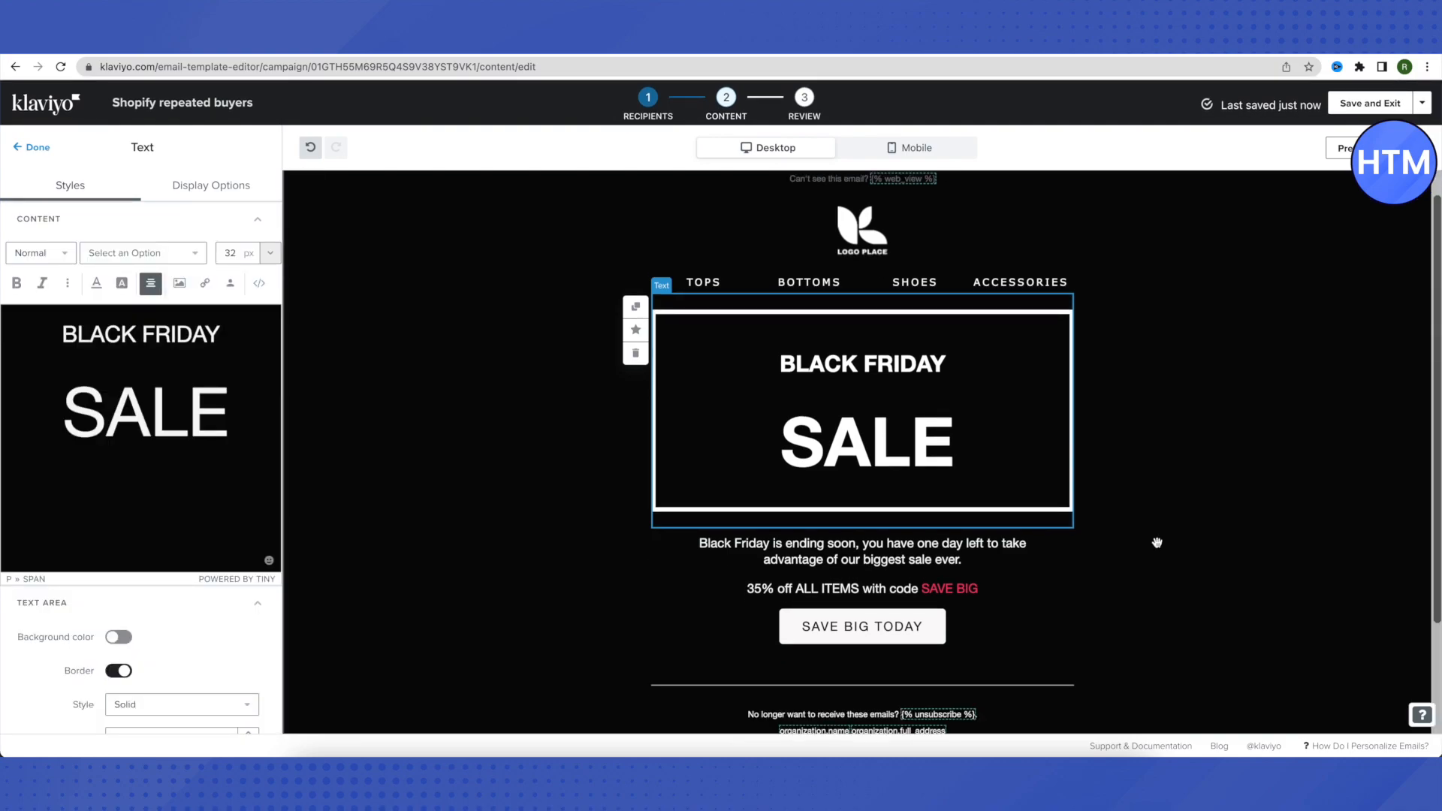
pyautogui.scroll(-3, 1157, 543)
pyautogui.click(992, 589)
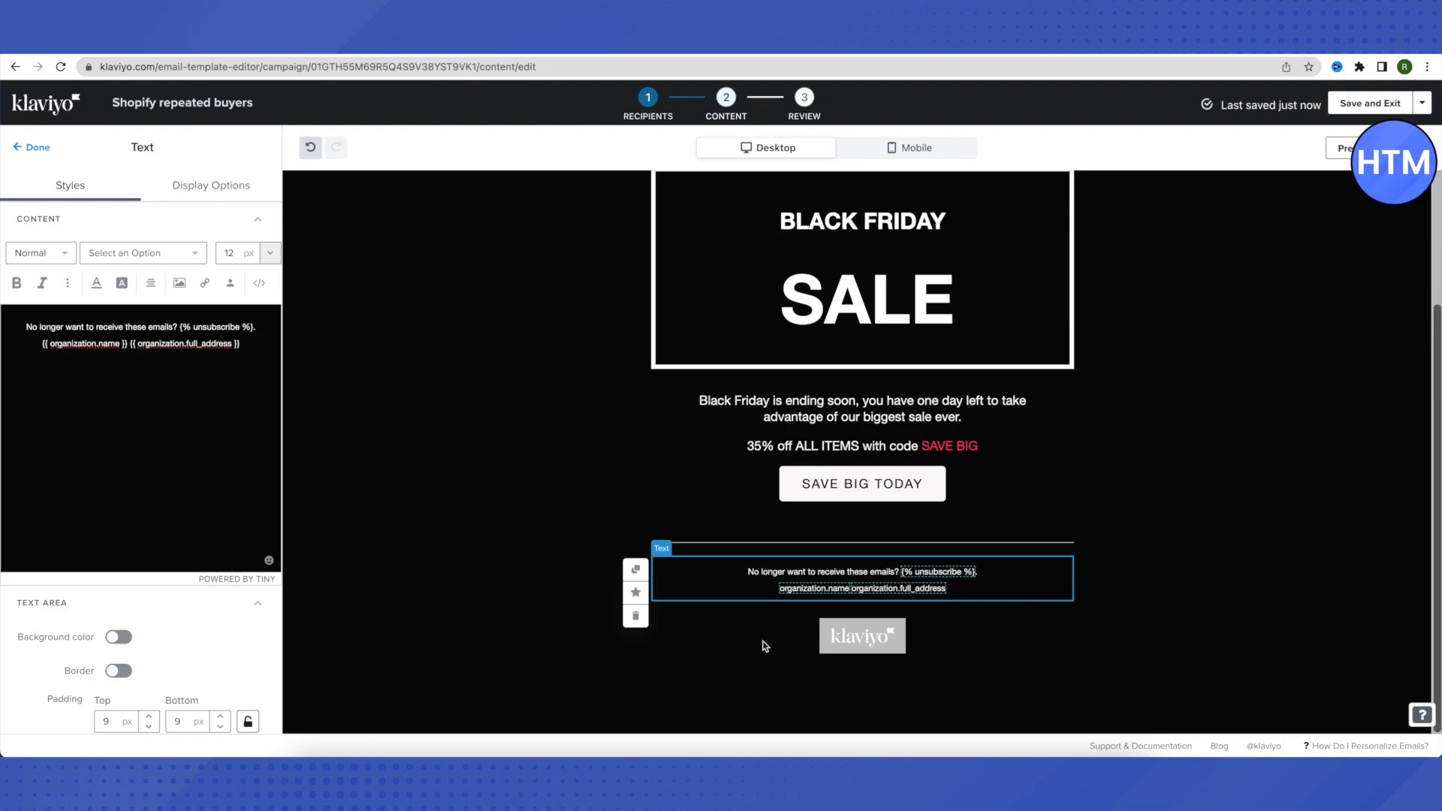
pyautogui.click(876, 647)
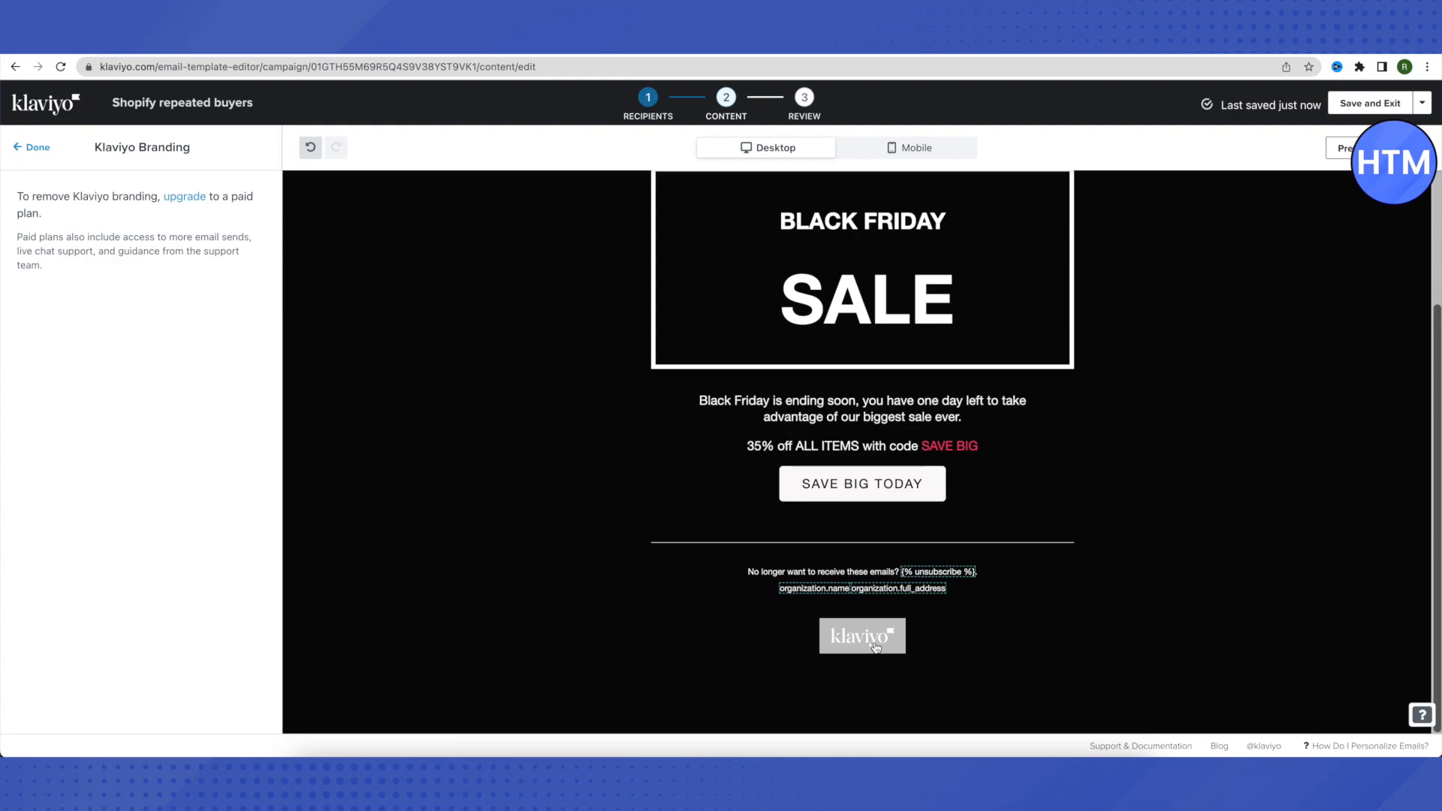
pyautogui.scroll(3, 1277, 564)
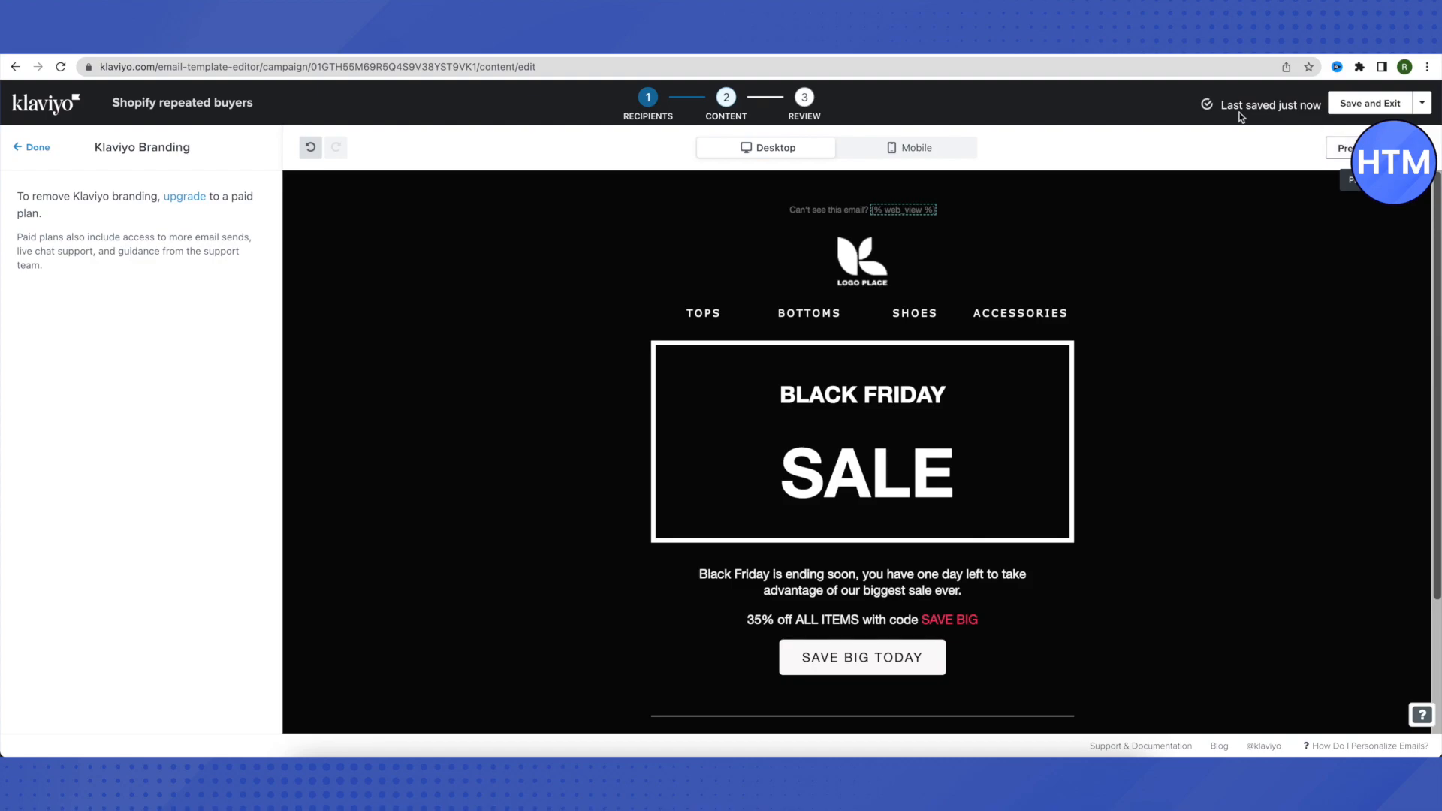
# - Check the email's mobile layout and return to the desktop layout
pyautogui.click(915, 150)
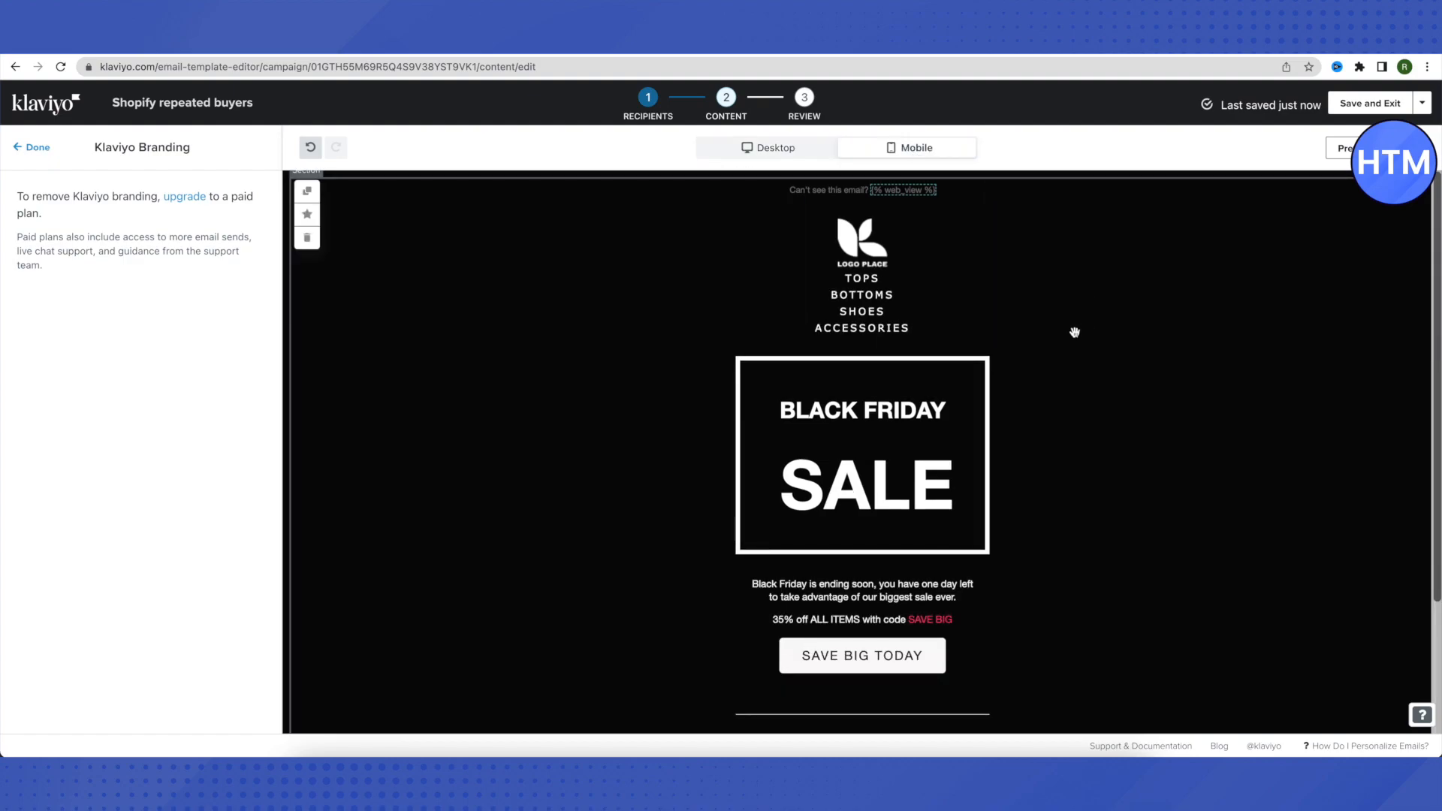
pyautogui.scroll(-2, 1075, 332)
pyautogui.scroll(3, 1075, 330)
pyautogui.click(787, 154)
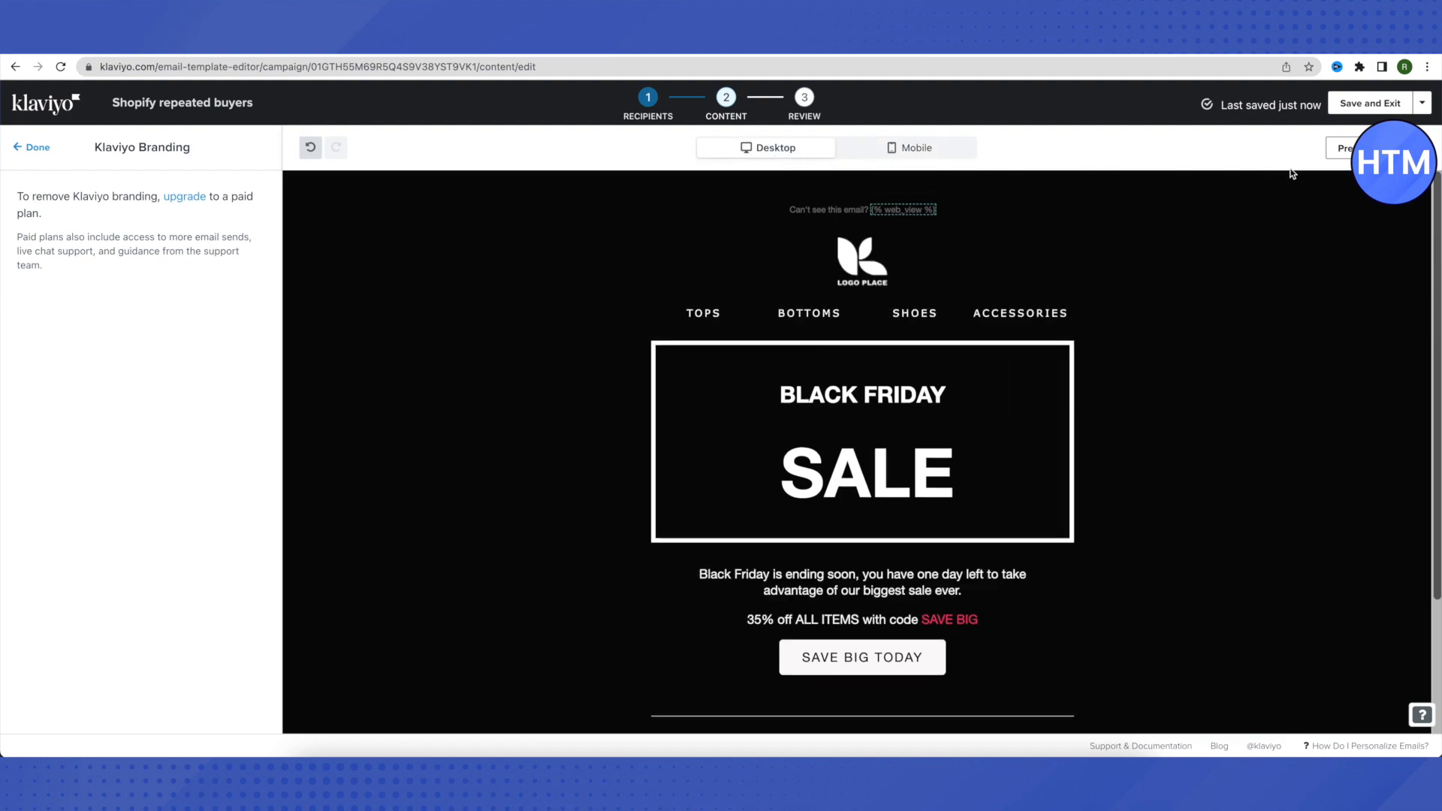
# - Save the email design, exit the editor and continue to the campaign review
pyautogui.click(1372, 105)
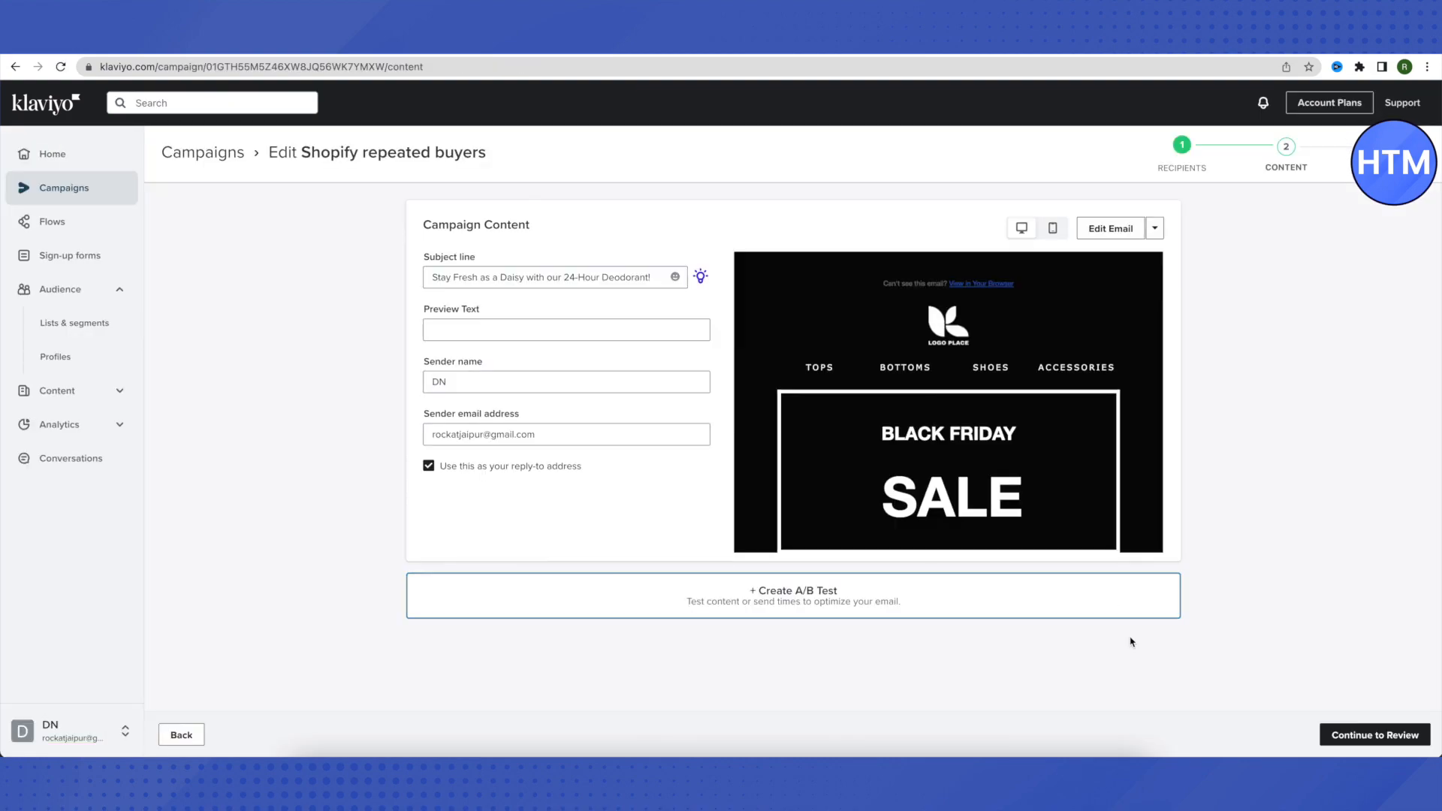
pyautogui.click(1356, 739)
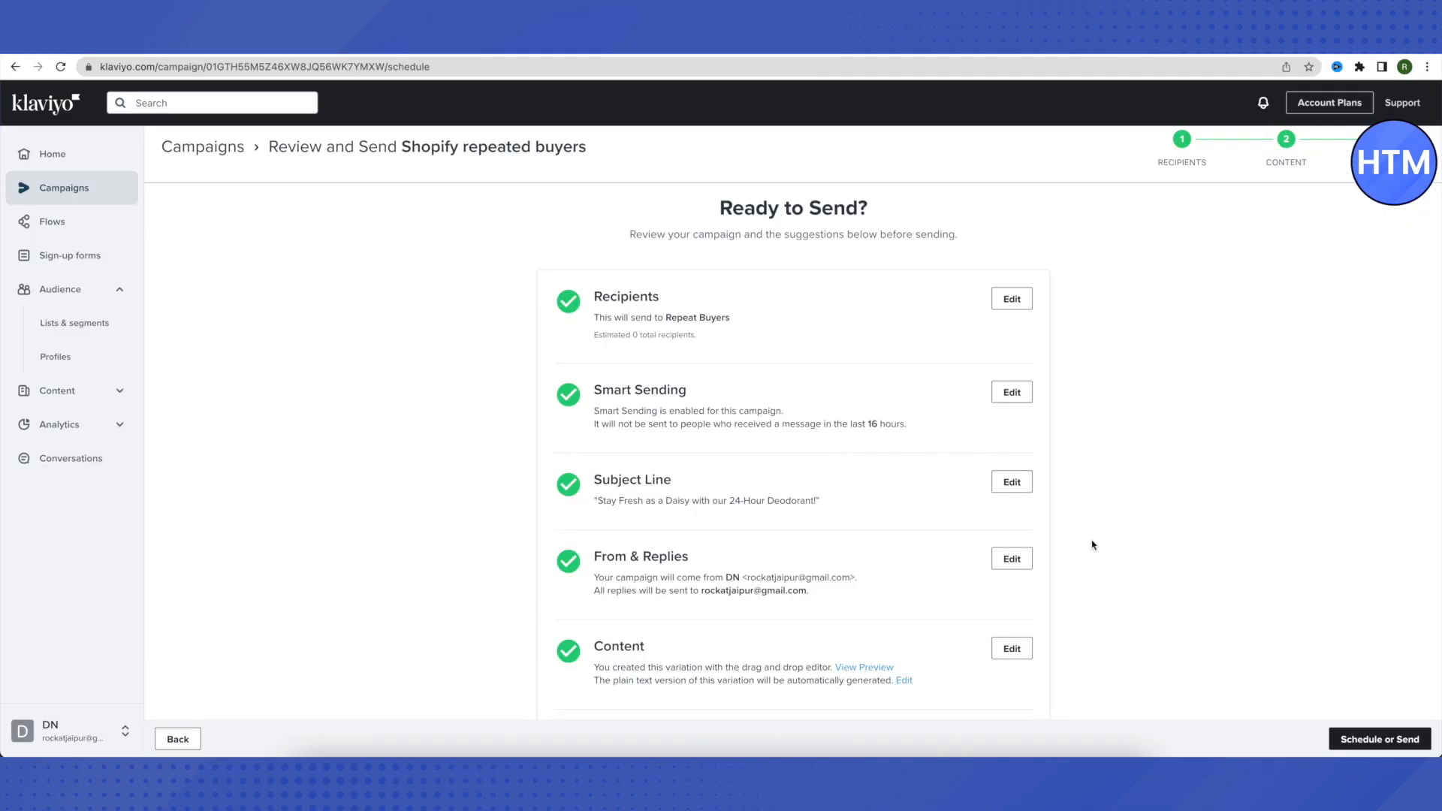
# - Read through the campaign review checklist and view the scheduling and sending options without scheduling or sending
pyautogui.scroll(-2, 1093, 544)
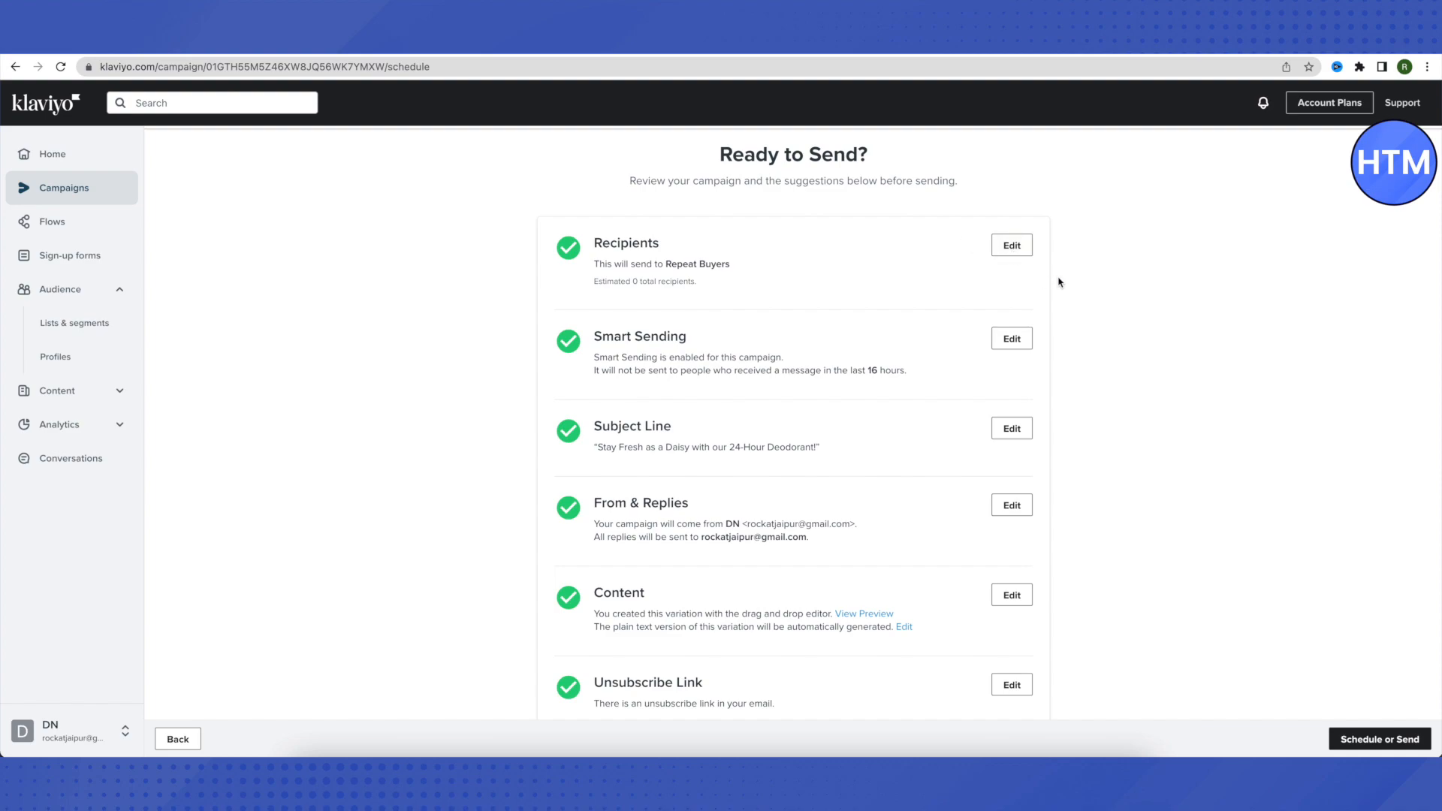
pyautogui.scroll(-2, 1152, 312)
pyautogui.scroll(3, 1084, 324)
pyautogui.scroll(-3, 1084, 323)
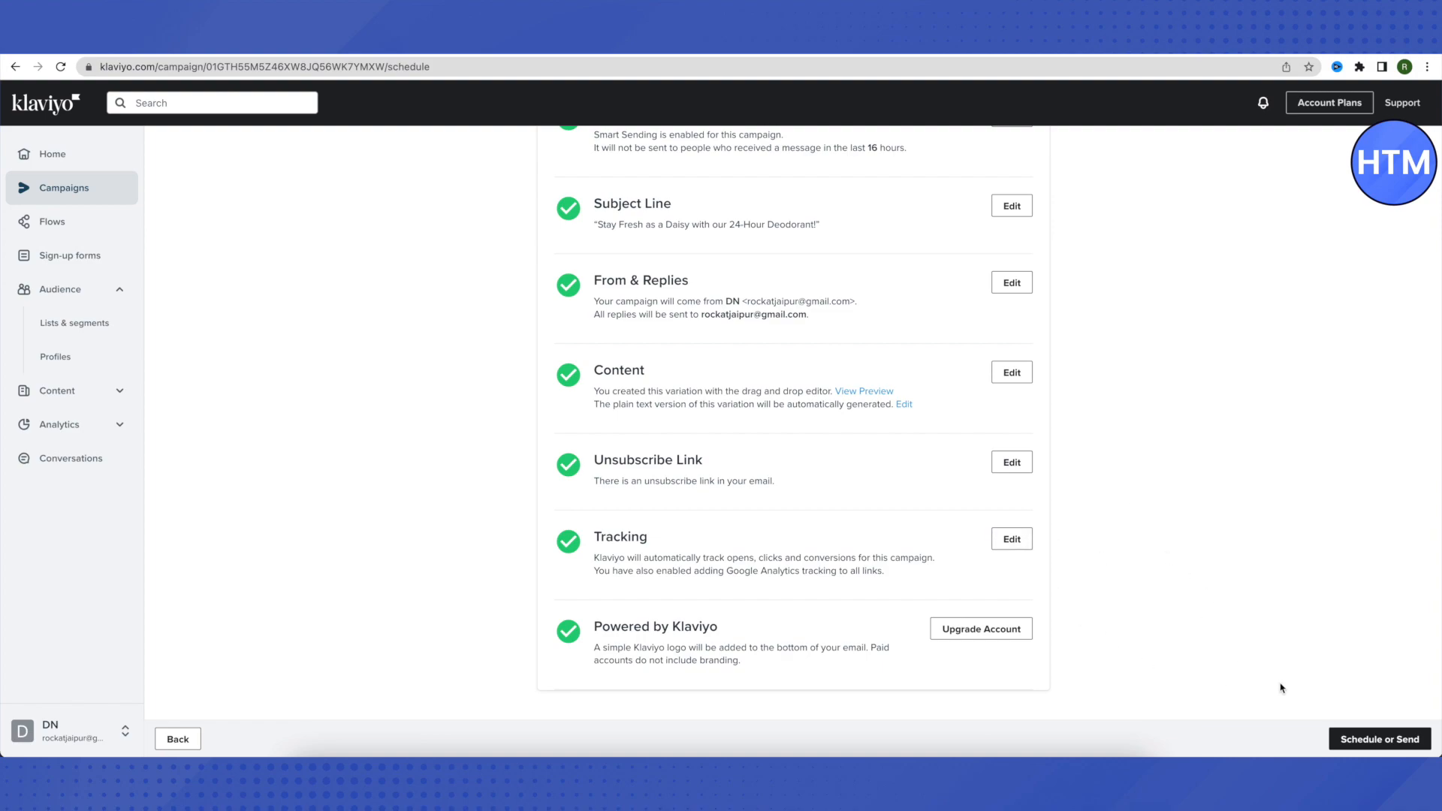
pyautogui.click(1382, 739)
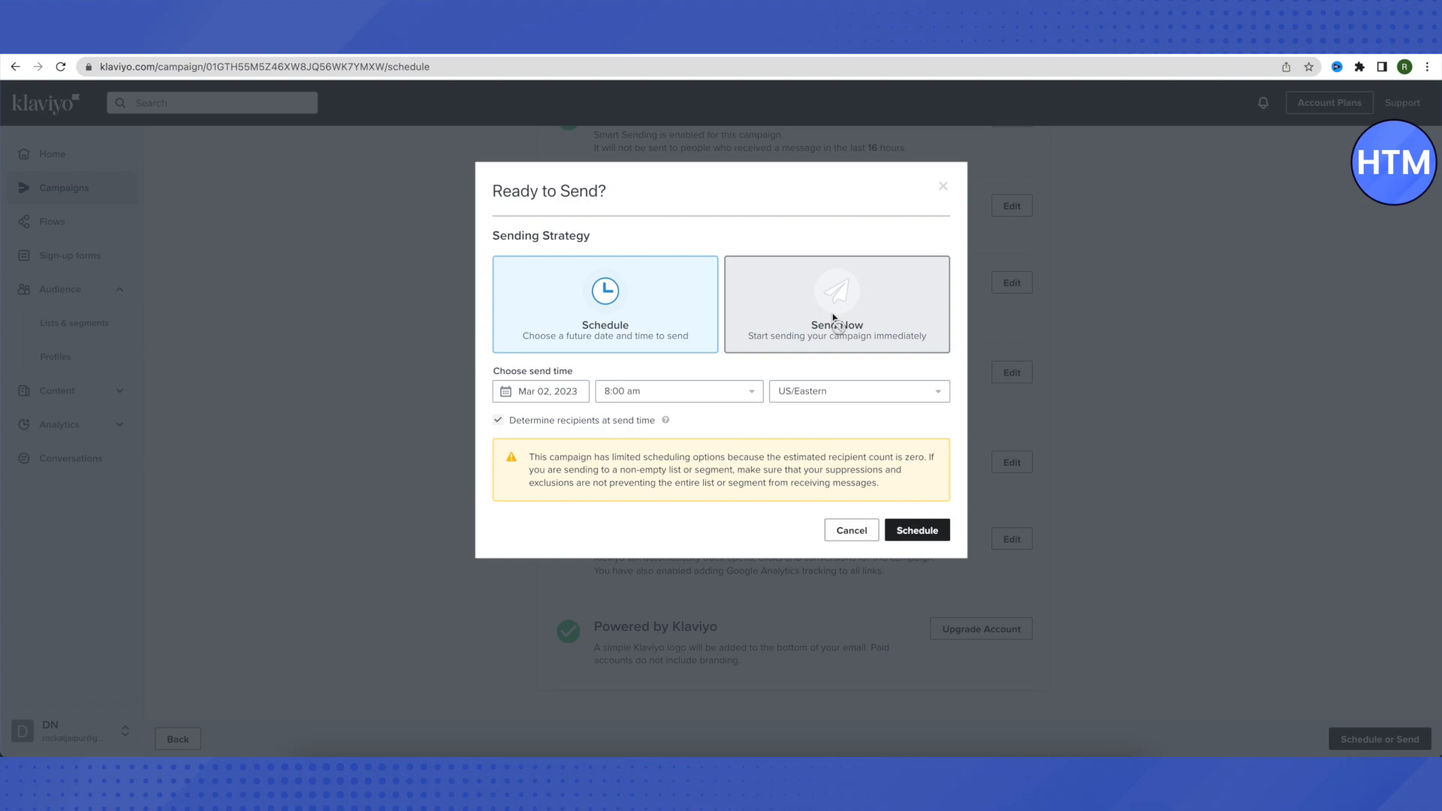
pyautogui.click(852, 530)
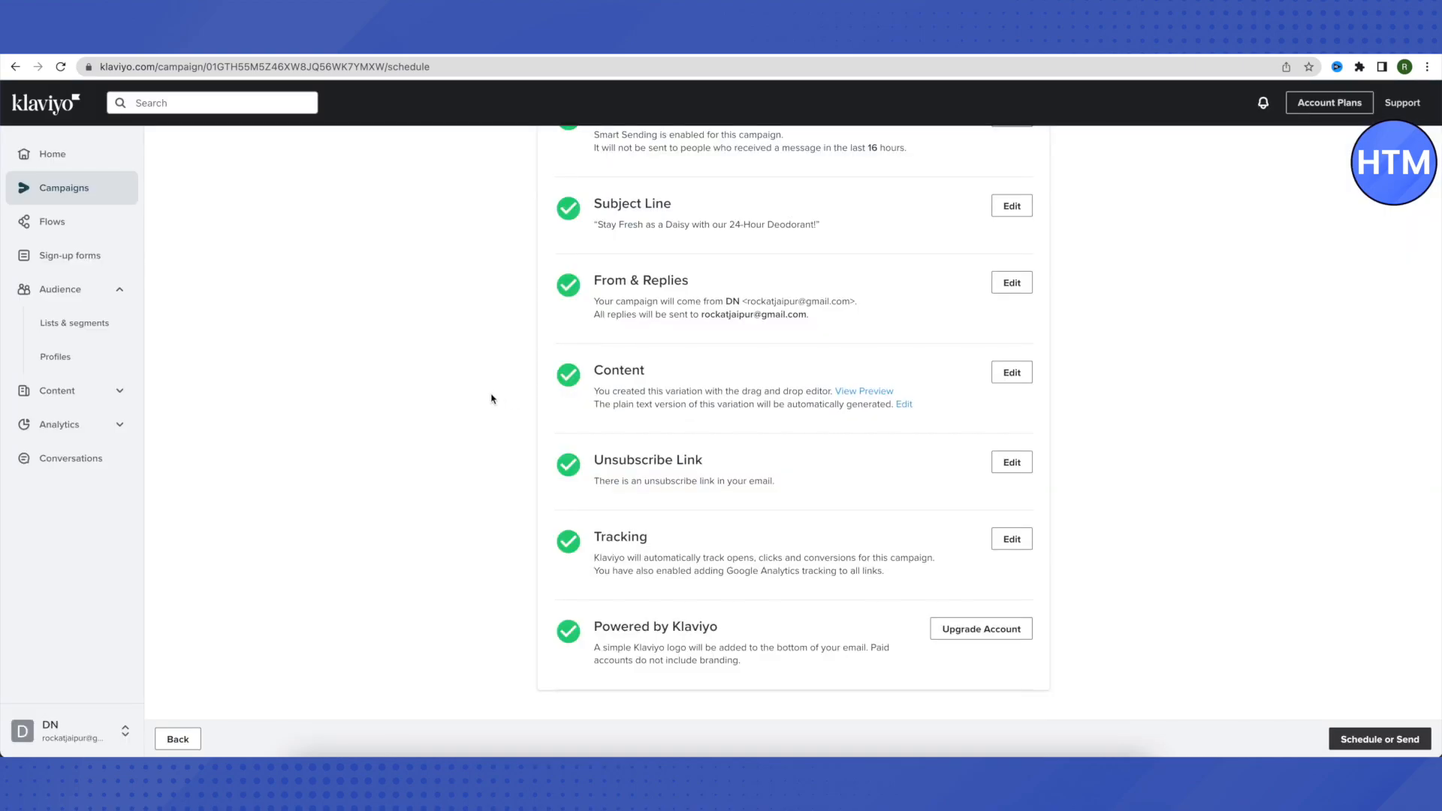
pyautogui.scroll(4, 490, 397)
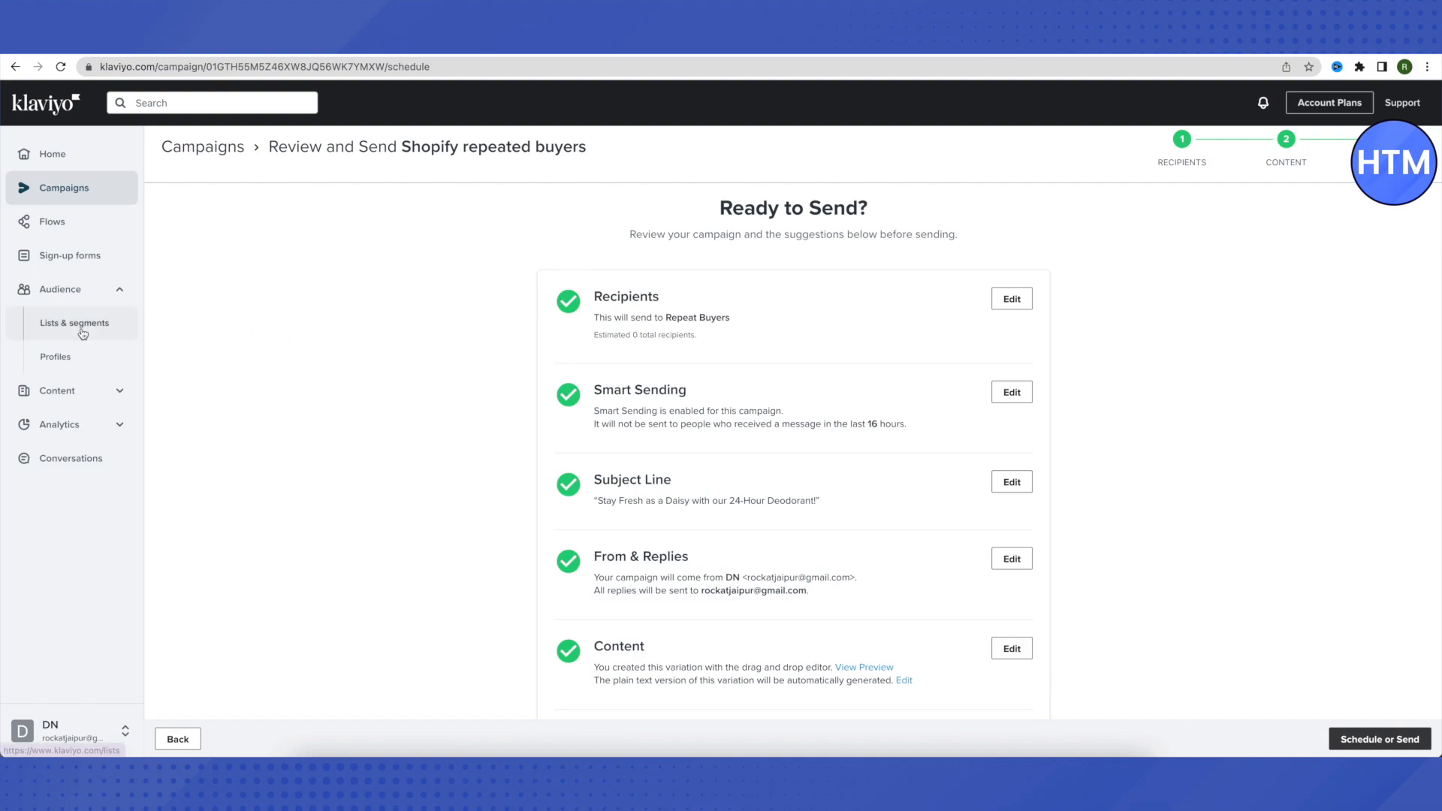
# - Go to the flows library and search it for "cart"
pyautogui.click(52, 223)
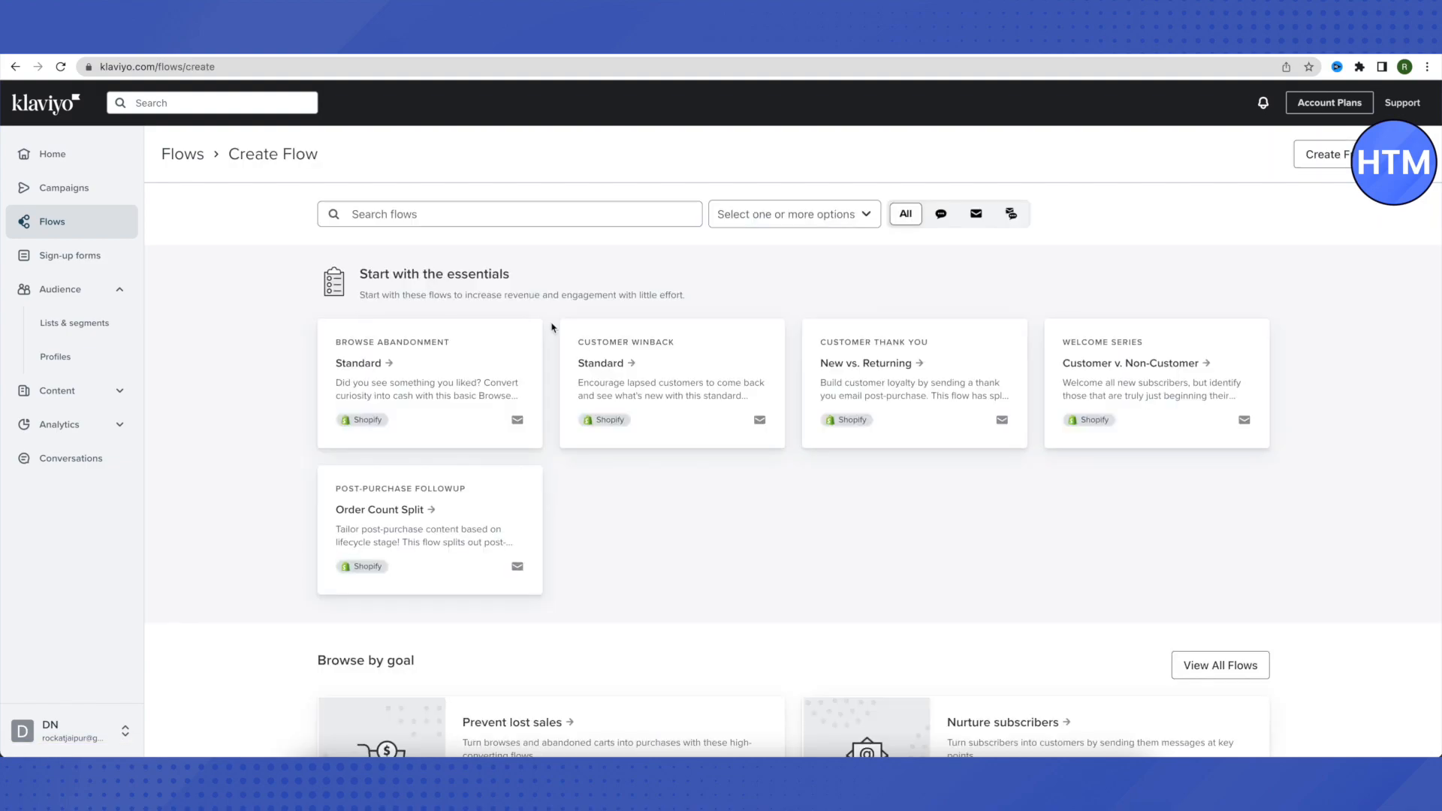
pyautogui.click(387, 218)
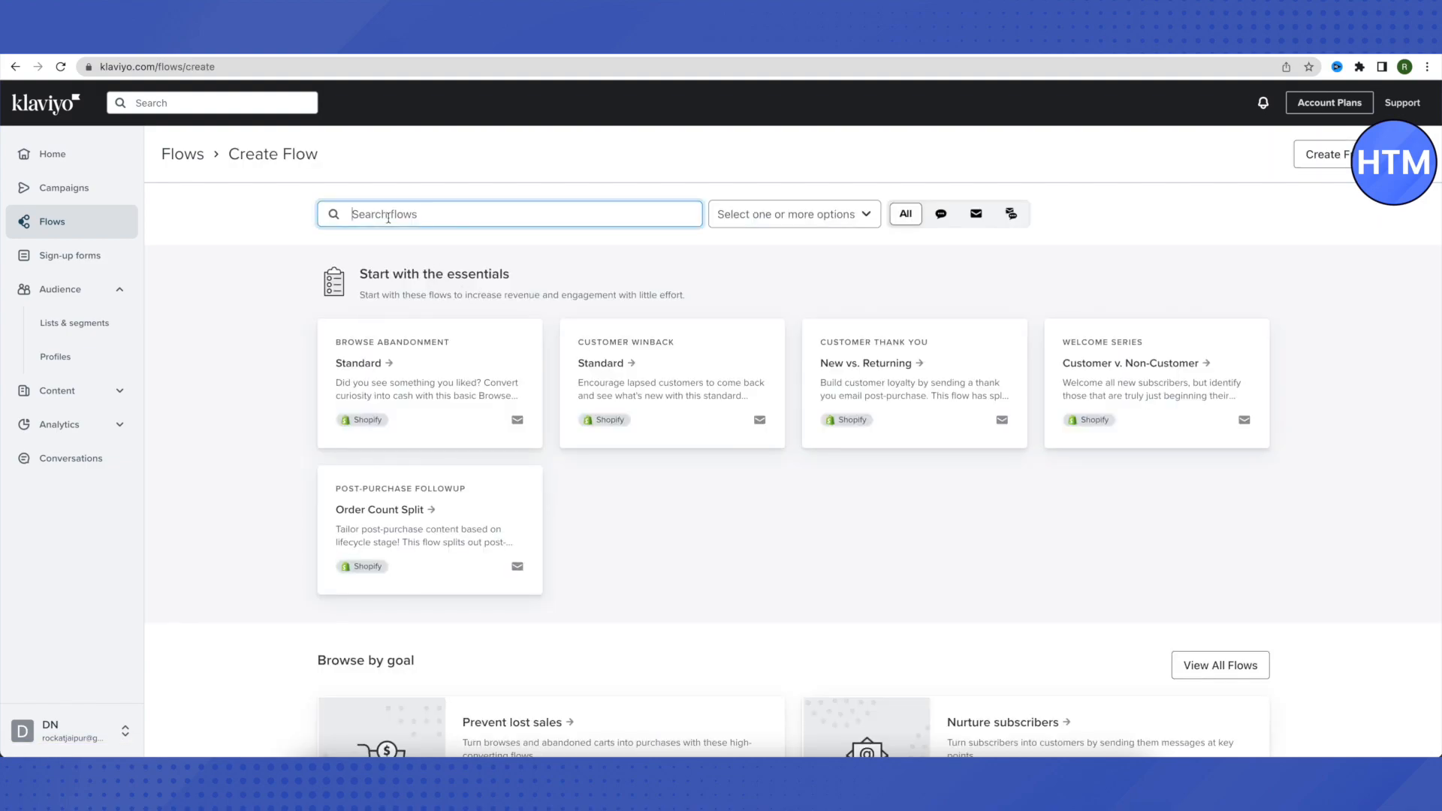
pyautogui.write('cart')
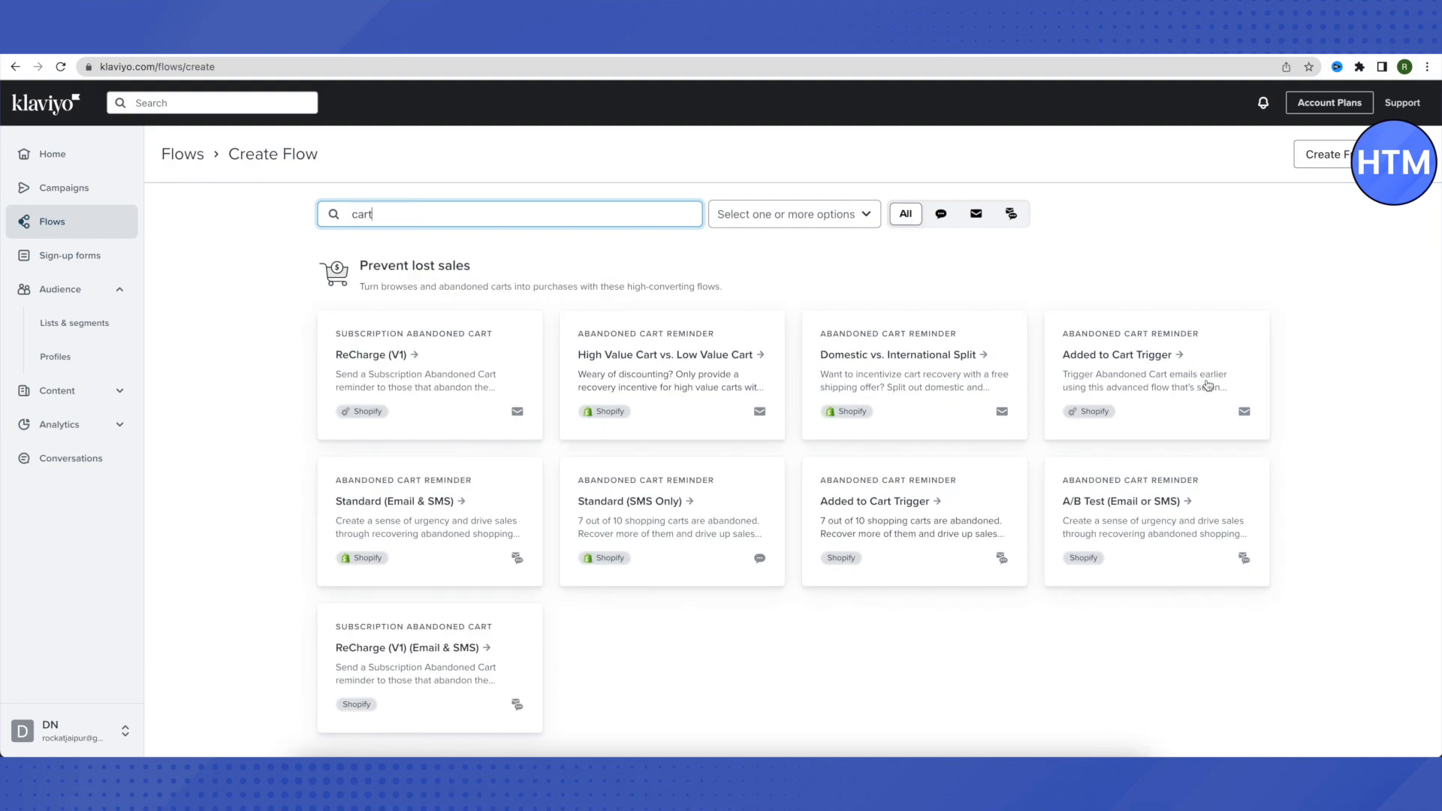